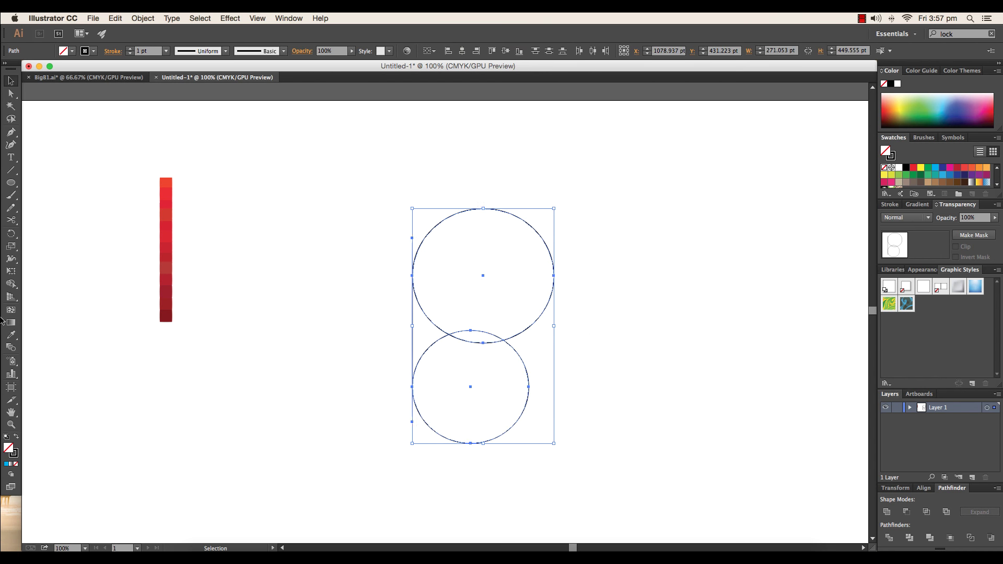
Select the merged blue B shape so it can be edited.
left_click(511, 294)
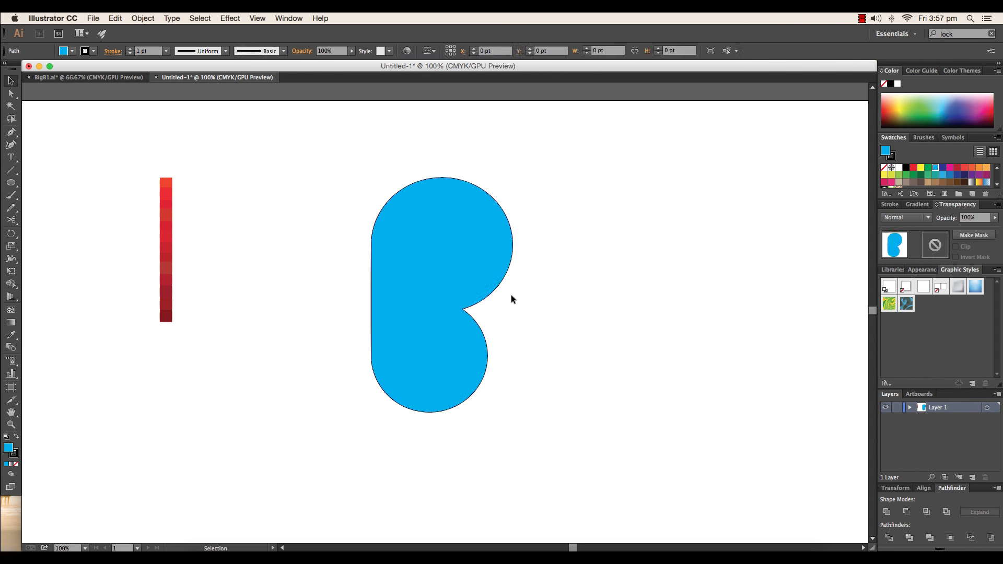
scroll(437, 294, "up", 5)
scroll(437, 294, "down", 3)
Adjust the B's left, right and lower-lobe anchor points with Direct Selection.
key("a")
left_click(277, 213)
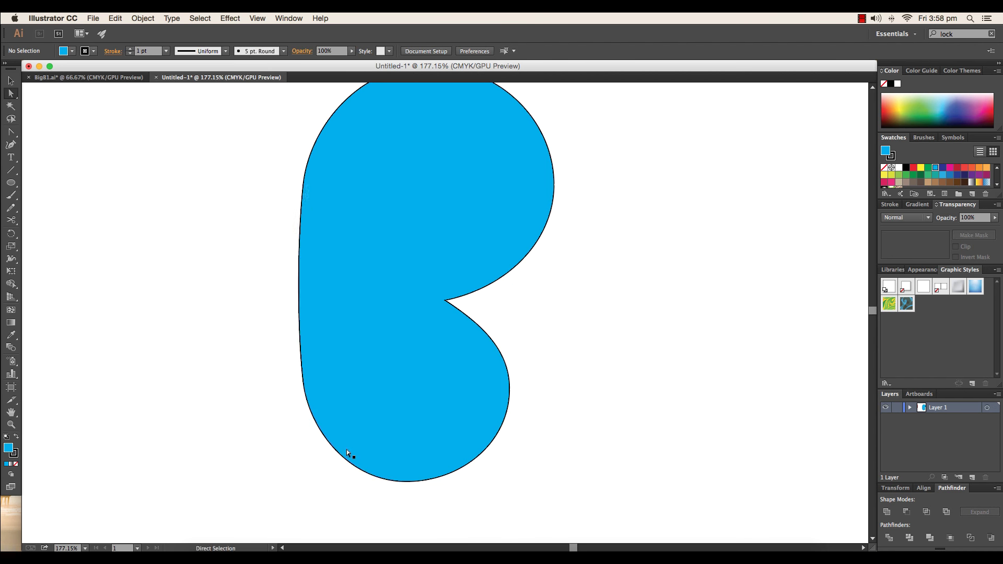
key("super+minus")
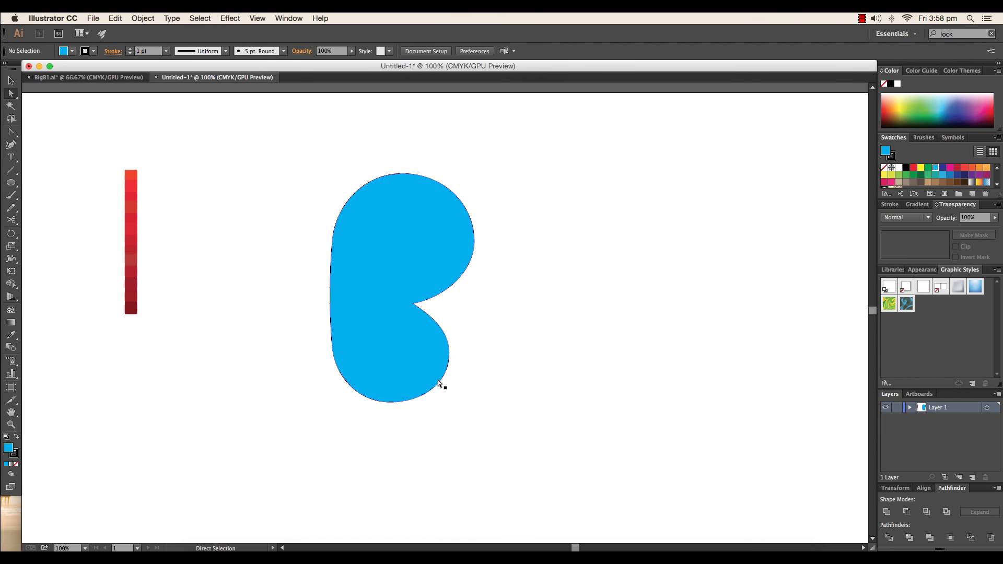
left_click(449, 392)
left_click(274, 344)
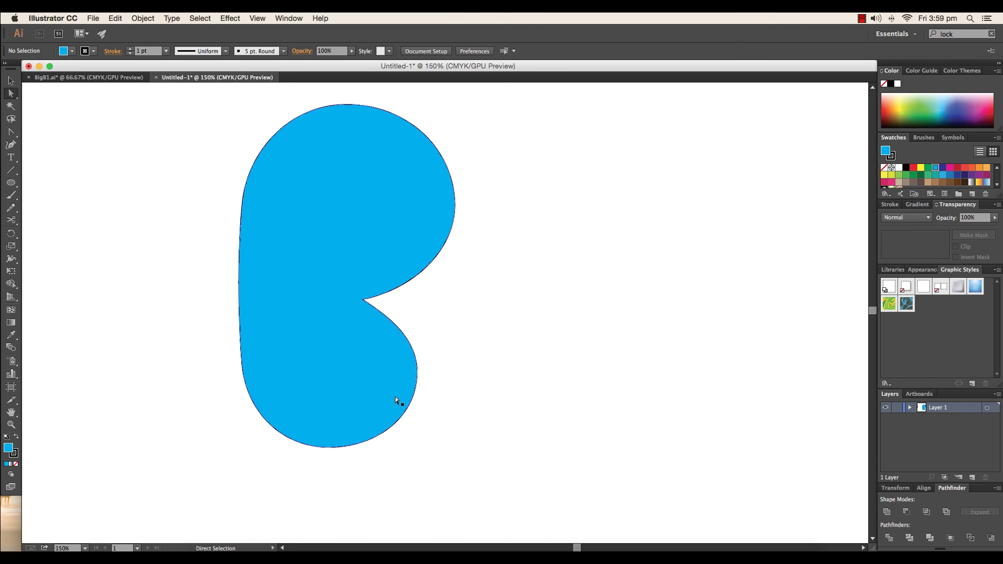
left_click(414, 383)
key("super+minus")
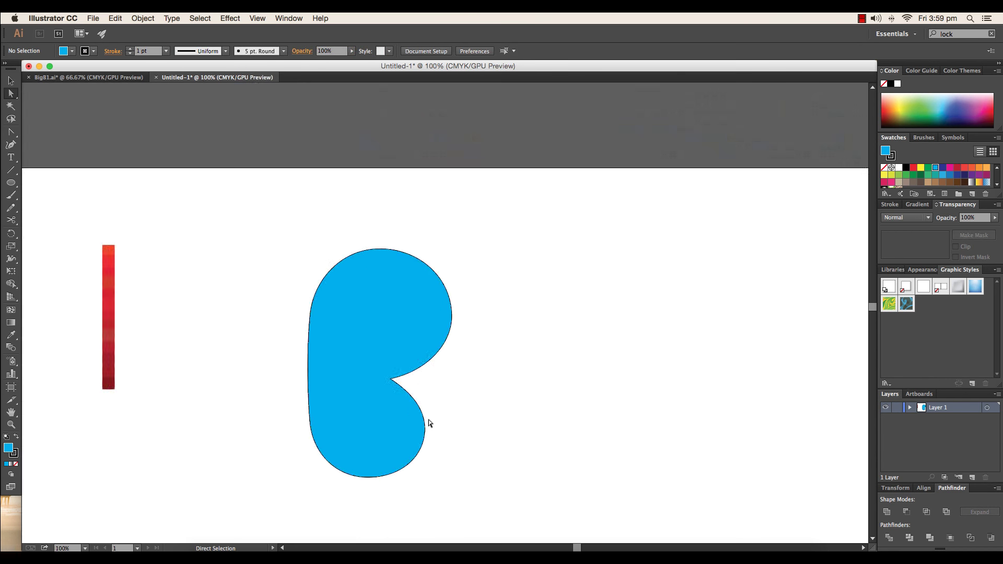
left_click_drag(455, 391, 522, 417)
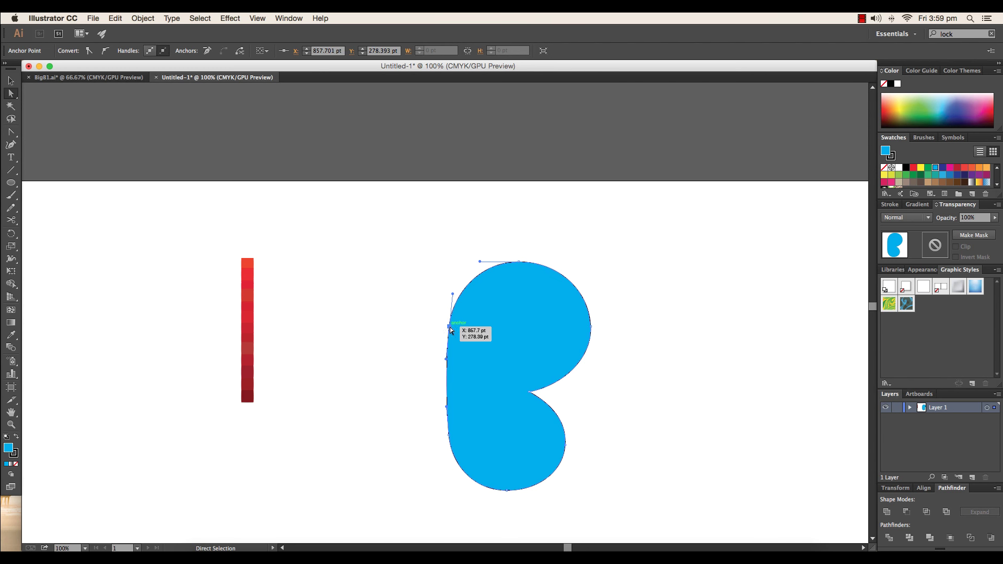
Refine the B's bottom-left anchors and top-right curve.
left_click(421, 381)
key("super+minus")
left_click(425, 399)
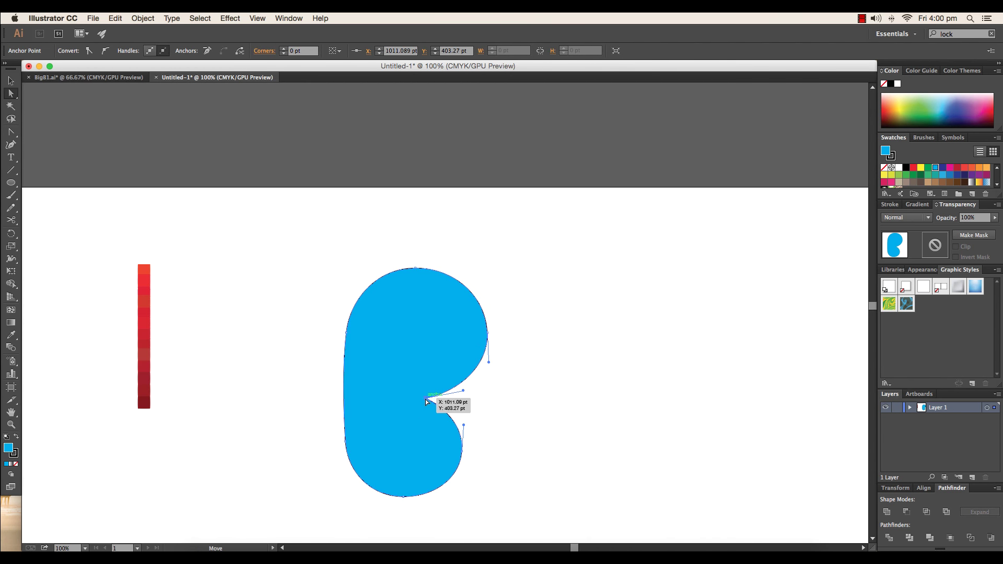
key("super+equal")
left_click(380, 445)
scroll(365, 320, "up", 3)
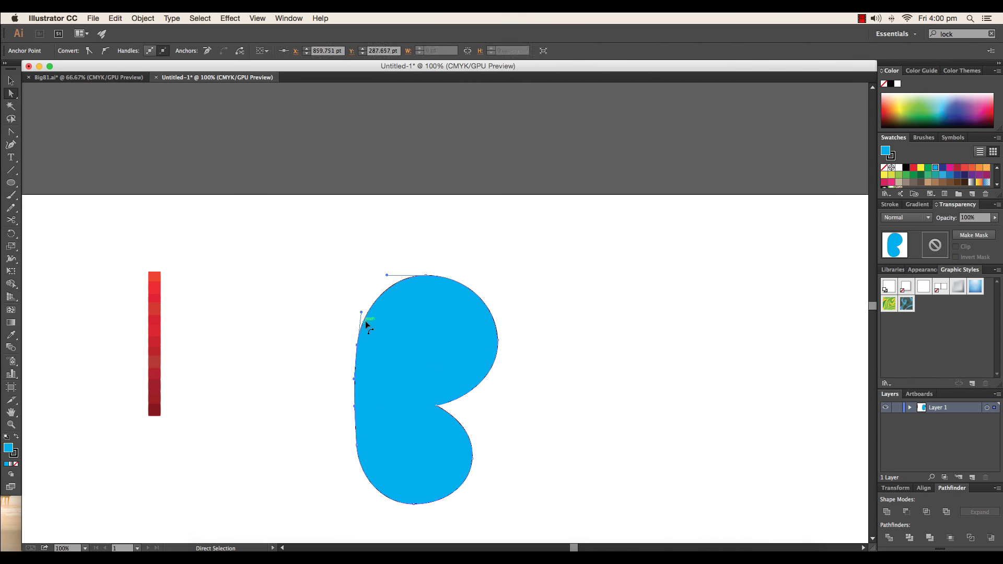
left_click(449, 288)
scroll(490, 314, "down", 3)
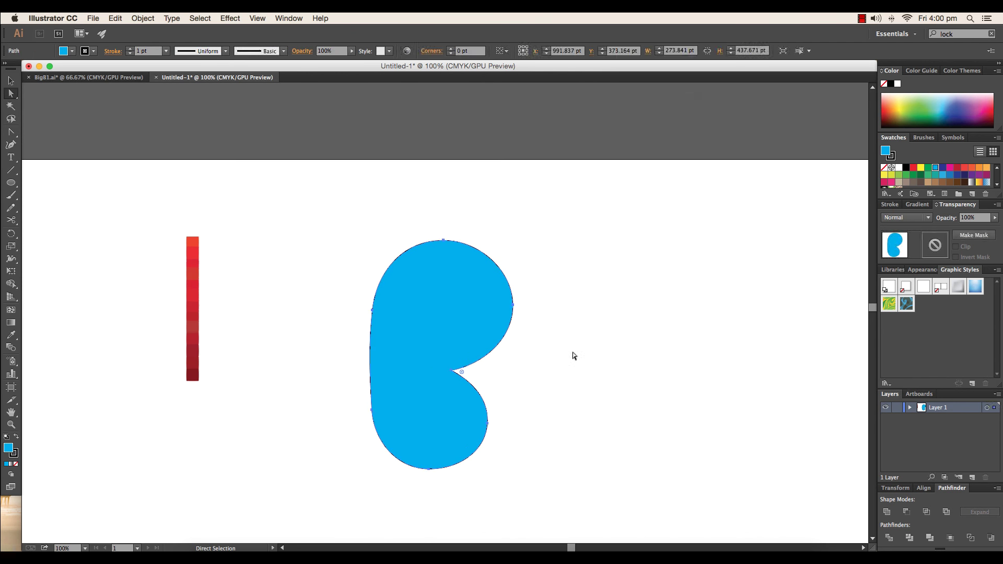
Draw a curved Pen path from above the B down to below it.
left_click(10, 132)
left_click(421, 120)
left_click_drag(409, 372, 431, 498)
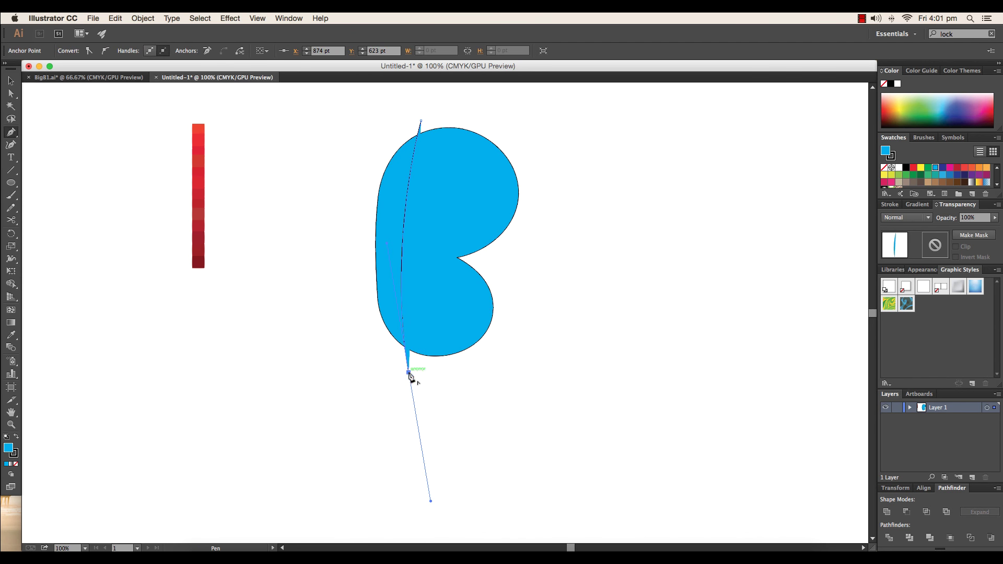
Set the curved line to no fill and place parallel copies across the B.
left_click(72, 51)
left_click(6, 62)
key("v")
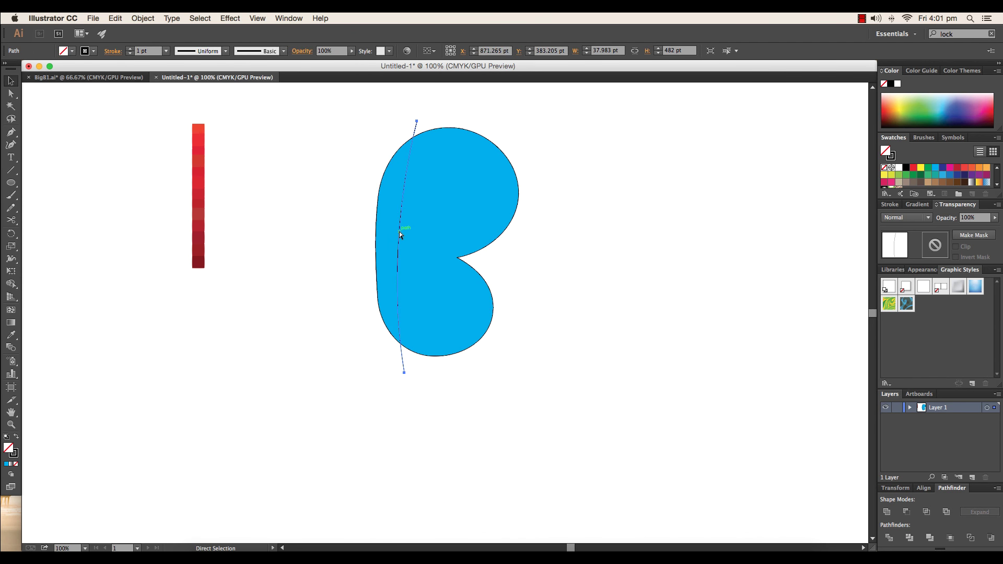
scroll(459, 239, "up", 5)
left_click_drag(447, 257, 385, 261)
scroll(385, 262, "down", 5)
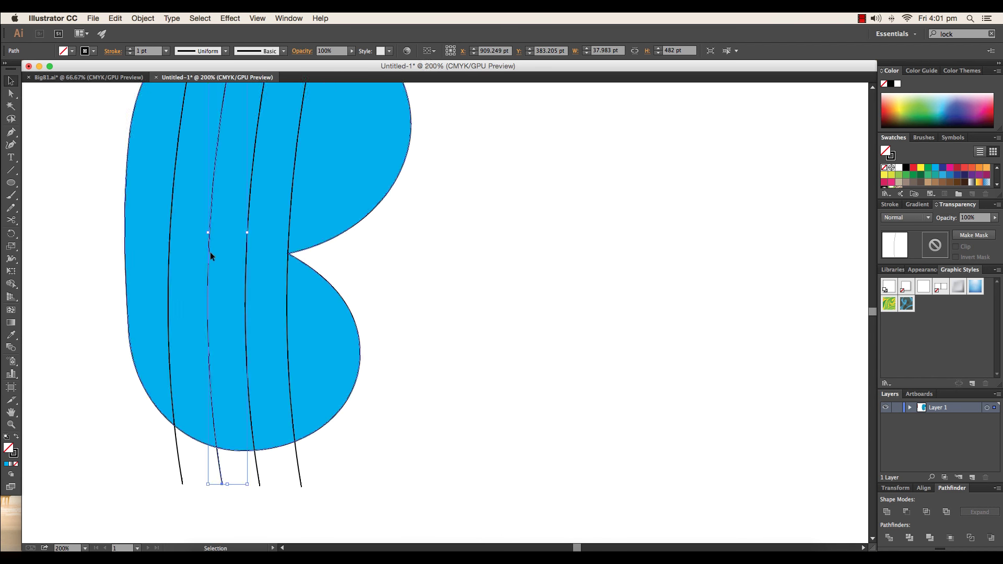
left_click_drag(287, 273, 307, 256)
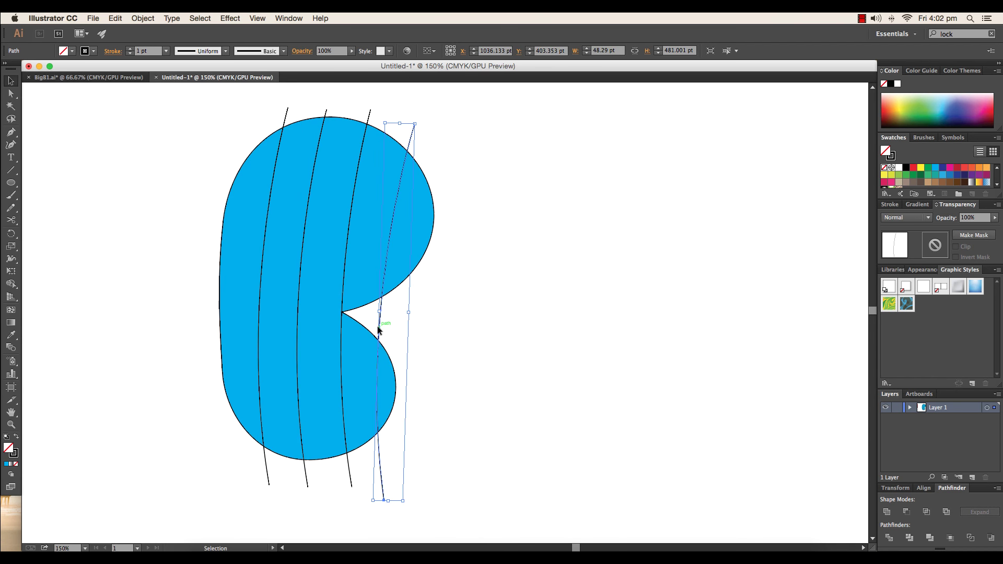
Reselect the blue B and the anchor at its notch.
left_click(436, 262)
left_click(418, 246)
scroll(418, 245, "up", 5)
scroll(418, 261, "down", 8)
key("a")
left_click(405, 301)
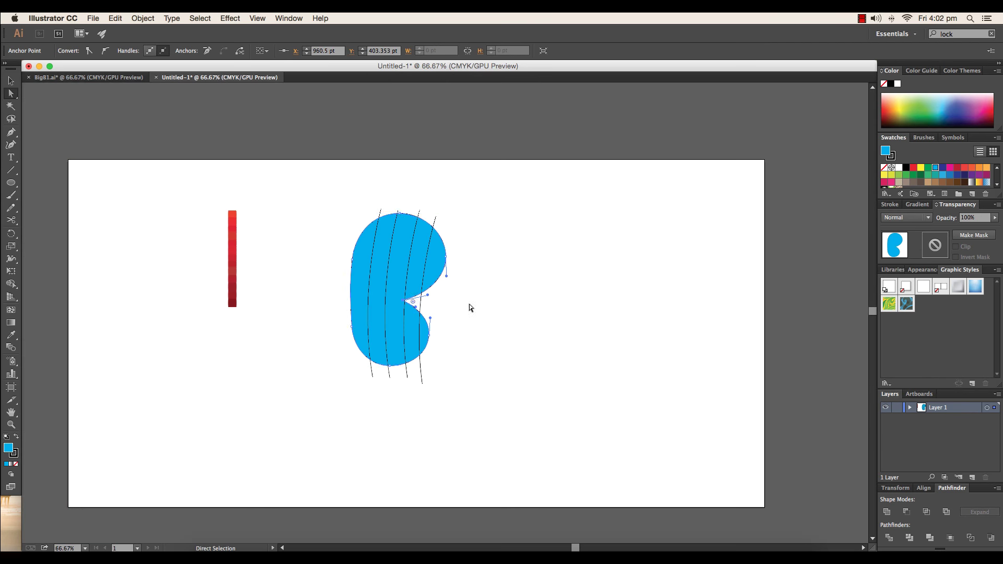
left_click(469, 308)
scroll(268, 230, "up", 5)
scroll(163, 253, "down", 3)
Draw a diagonal line across the B through the notch.
key("backslash")
scroll(360, 266, "up", 3)
left_click_drag(413, 315, 360, 265)
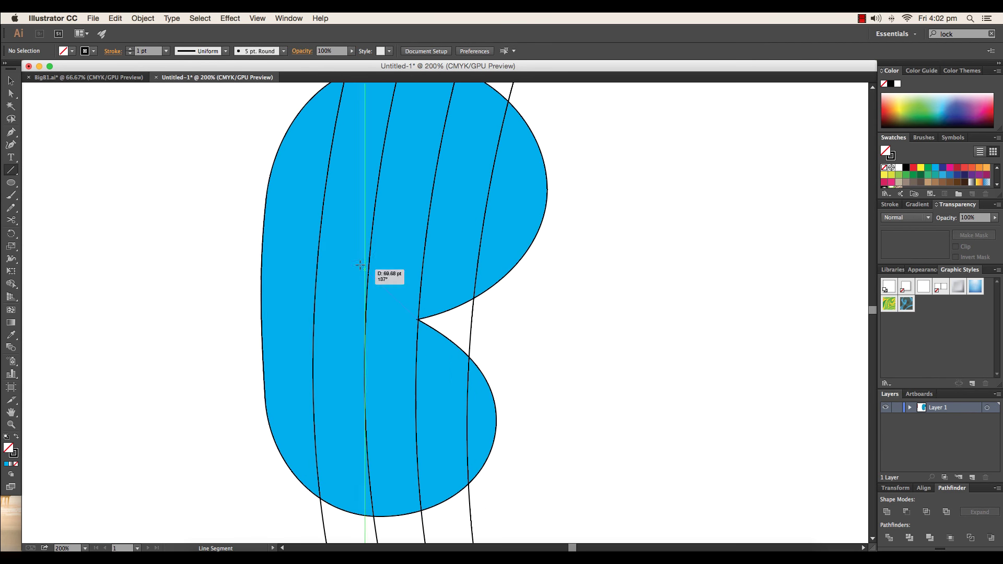
left_click_drag(250, 198, 244, 192)
Copy the diagonal line above and below to form a parallel series.
key("v")
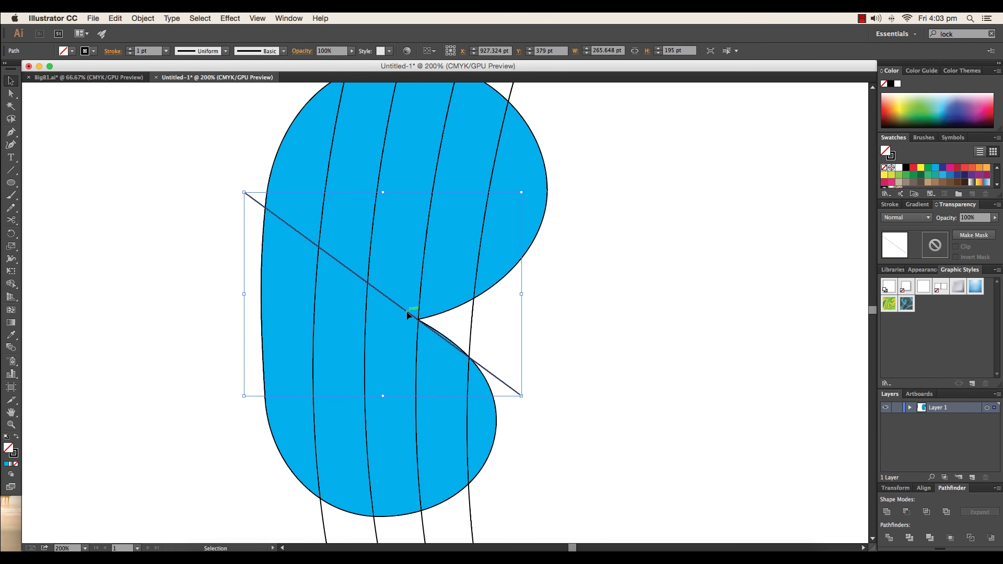
left_click_drag(405, 305, 393, 353)
mouse_move(393, 353)
left_mouse_down()
mouse_move(381, 401)
mouse_move(349, 445)
mouse_move(371, 398)
left_mouse_up()
key("ctrl+minus")
left_click(376, 459)
scroll(376, 459, "up", 3)
left_click_drag(399, 356, 436, 295)
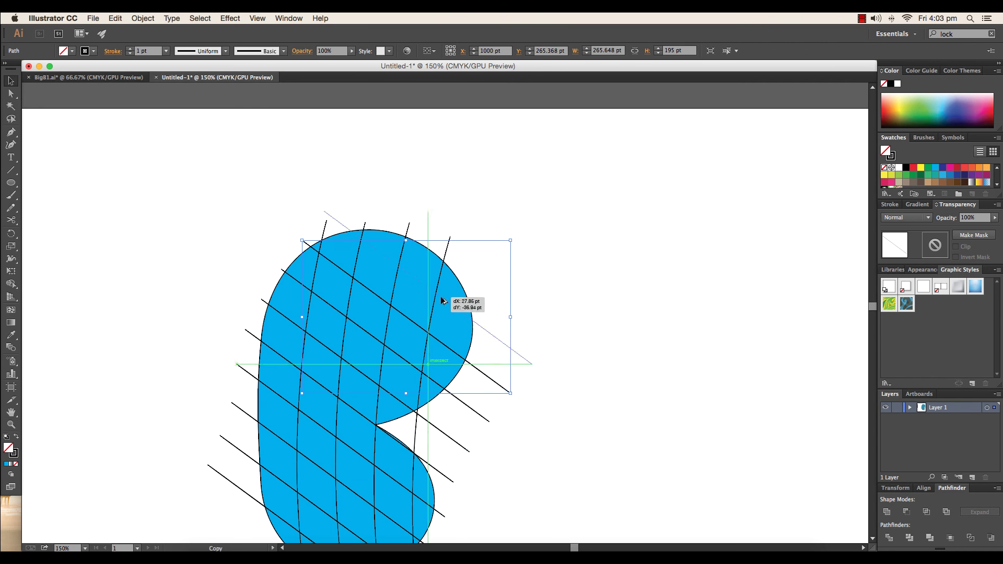
left_click(494, 361)
scroll(494, 361, "down", 3)
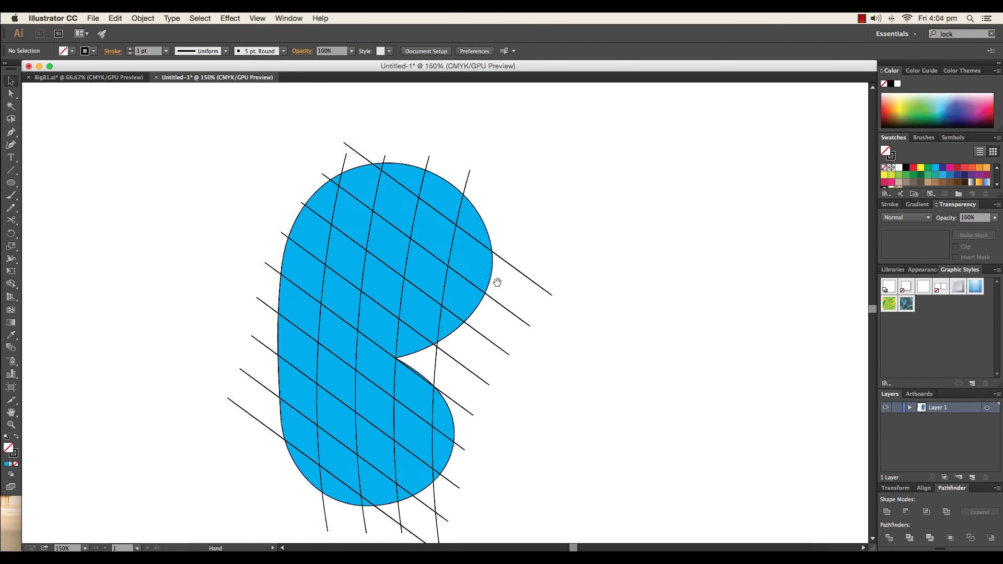
Pull a diagonal line's end back toward the B's edge.
key("a")
scroll(495, 364, "up", 4)
mouse_move(511, 512)
left_mouse_down()
mouse_move(377, 331)
mouse_move(674, 207)
mouse_move(454, 272)
left_mouse_up()
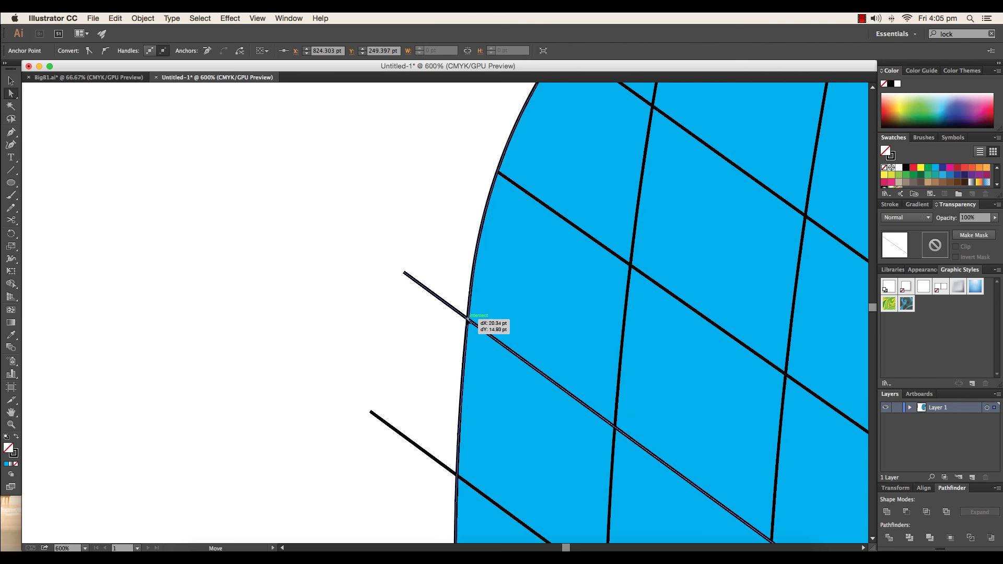
Snap grid line ends onto the B outline and cut leftover ends with Scissors.
scroll(454, 273, "down", 3)
mouse_move(455, 272)
left_mouse_down()
mouse_move(344, 257)
mouse_move(461, 339)
left_mouse_up()
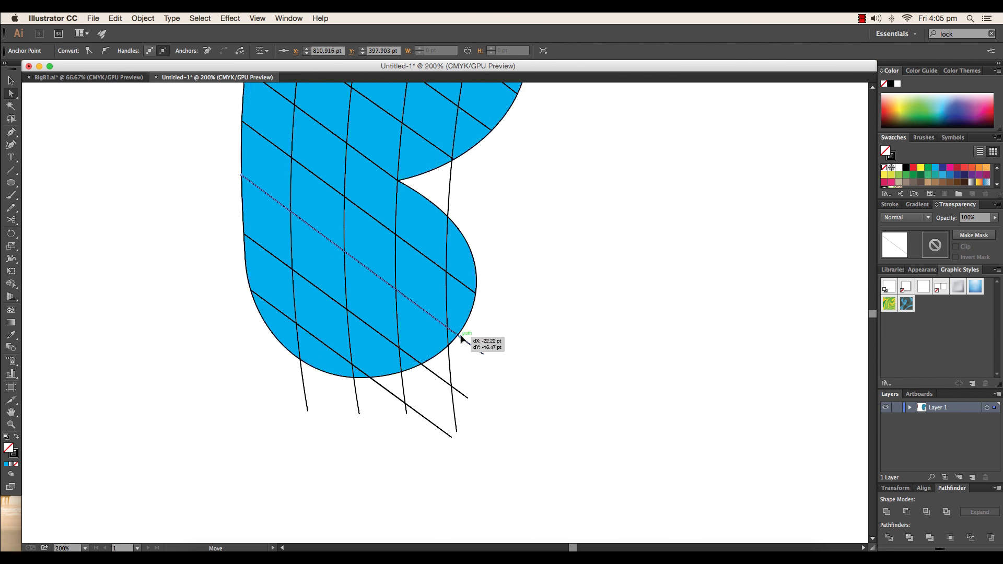
scroll(455, 426, "up", 5)
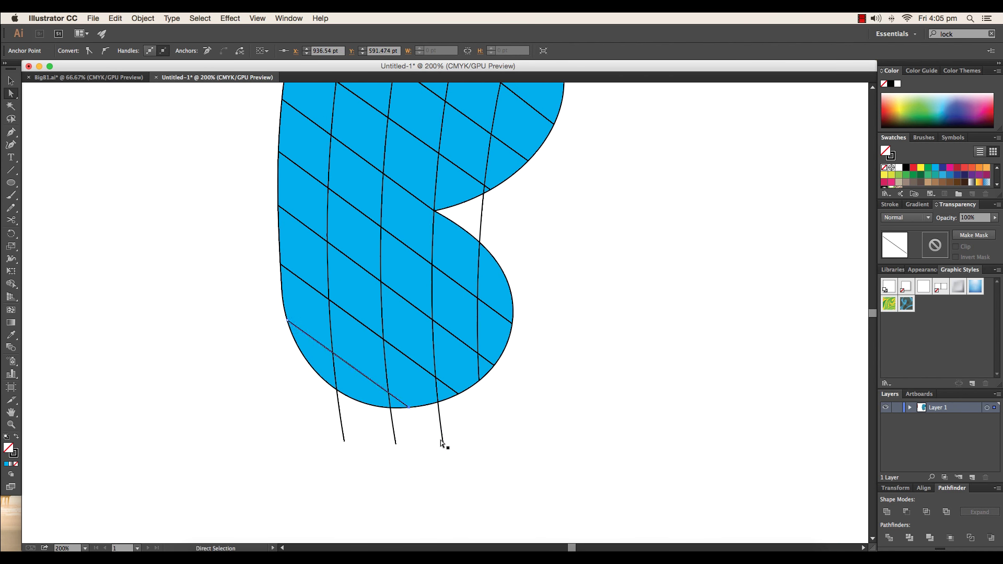
mouse_move(442, 442)
left_mouse_down()
mouse_move(418, 211)
mouse_move(414, 437)
left_mouse_up()
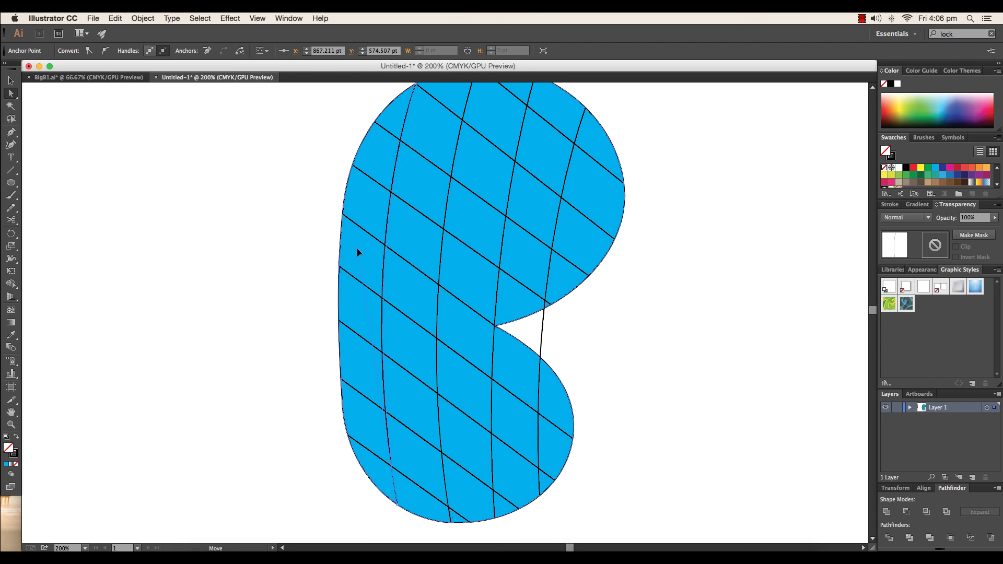
scroll(358, 252, "up", 3)
scroll(560, 343, "up", 2)
key("c")
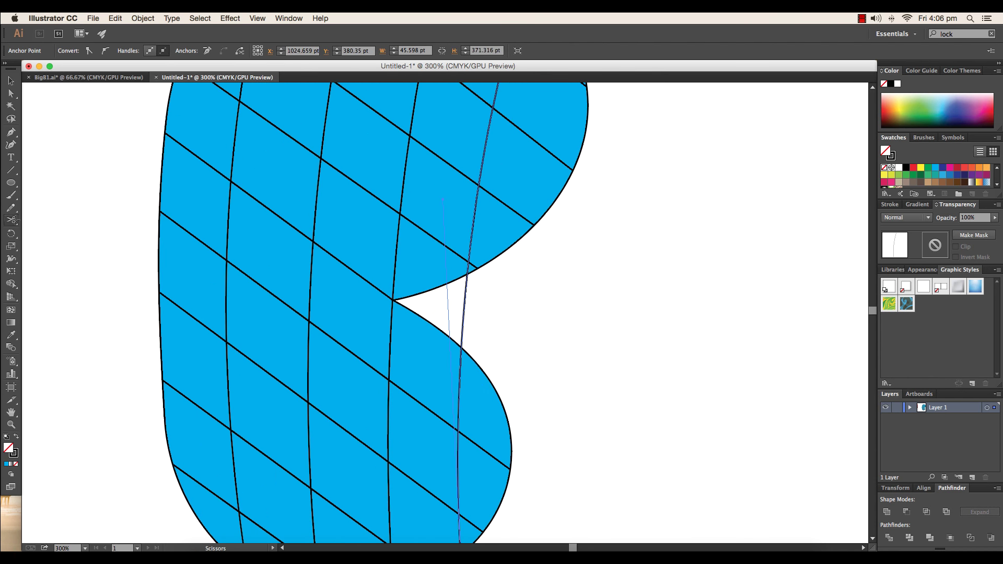
scroll(500, 383, "down", 5)
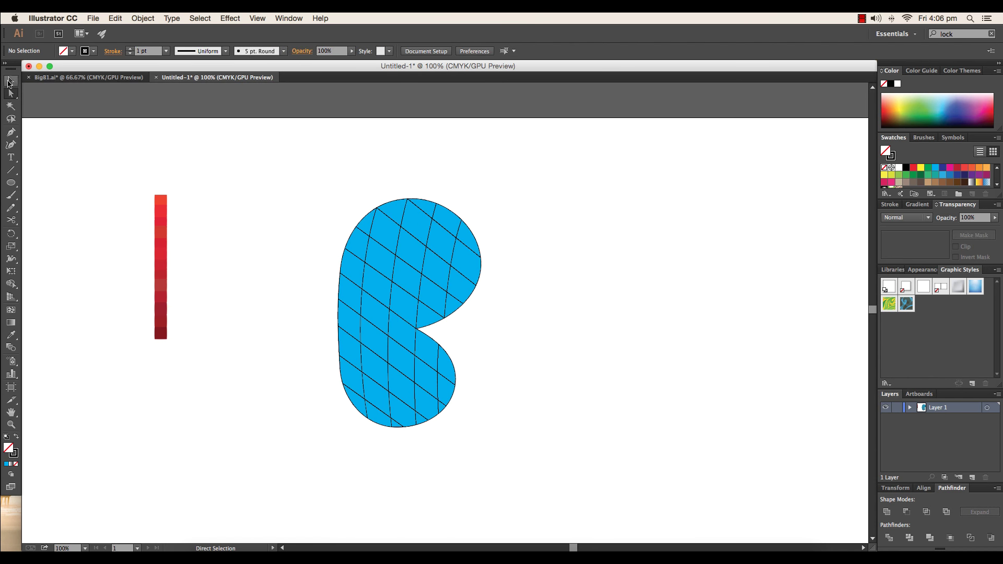
key("backslash")
scroll(352, 294, "up", 5)
Draw the first mesh edges, including one from the top vertex downward.
left_click_drag(451, 192, 540, 166)
scroll(520, 254, "up", 3)
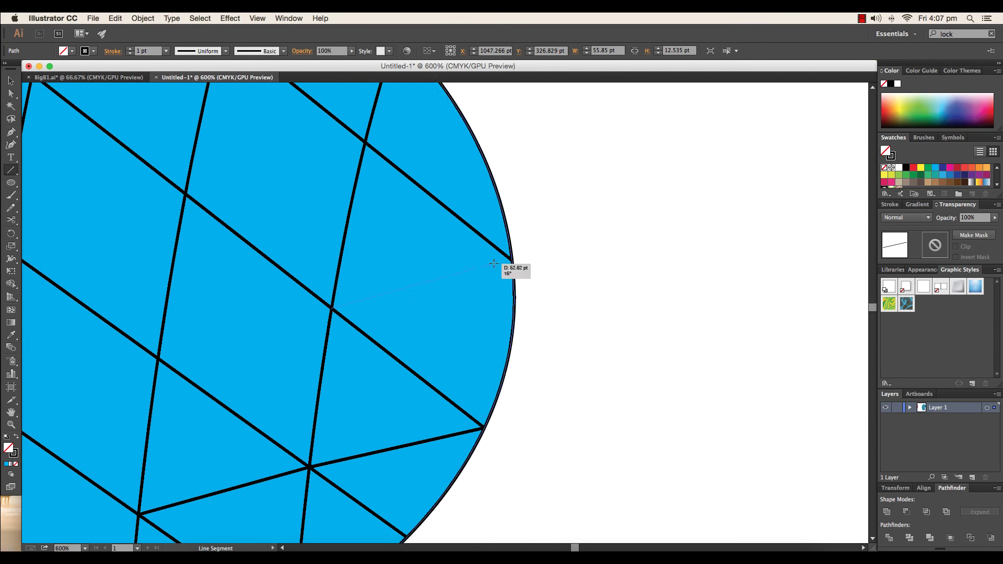
left_click_drag(370, 277, 370, 277)
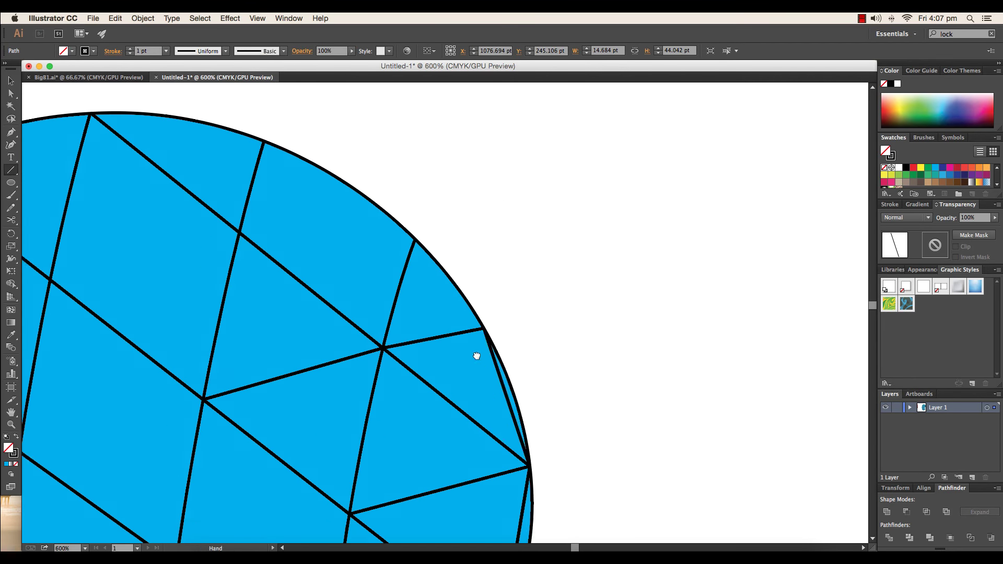
scroll(470, 313, "left", 5)
scroll(470, 314, "up", 2)
left_click_drag(490, 214, 301, 261)
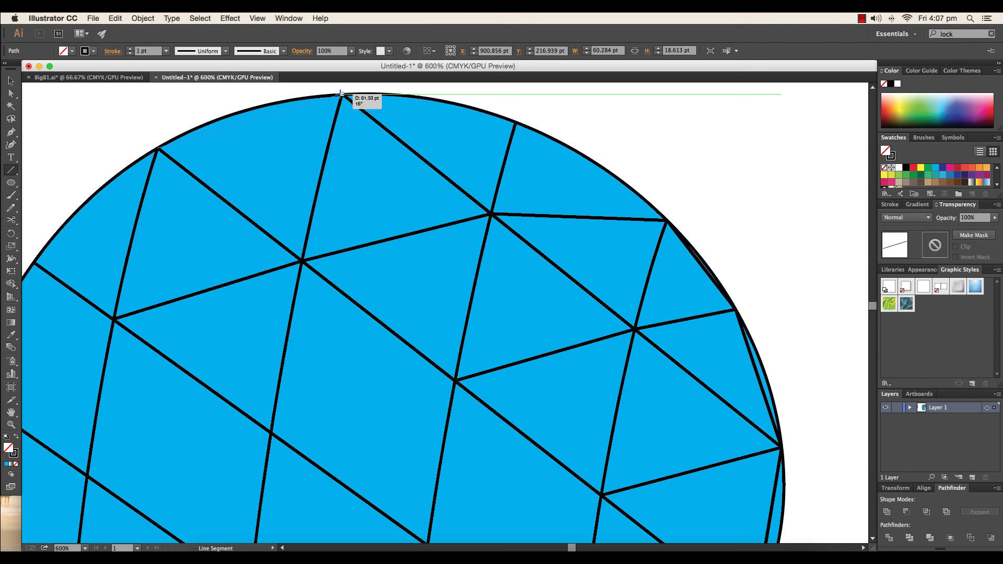
scroll(464, 213, "left", 5)
scroll(582, 253, "down", 3)
left_click_drag(341, 94, 406, 256)
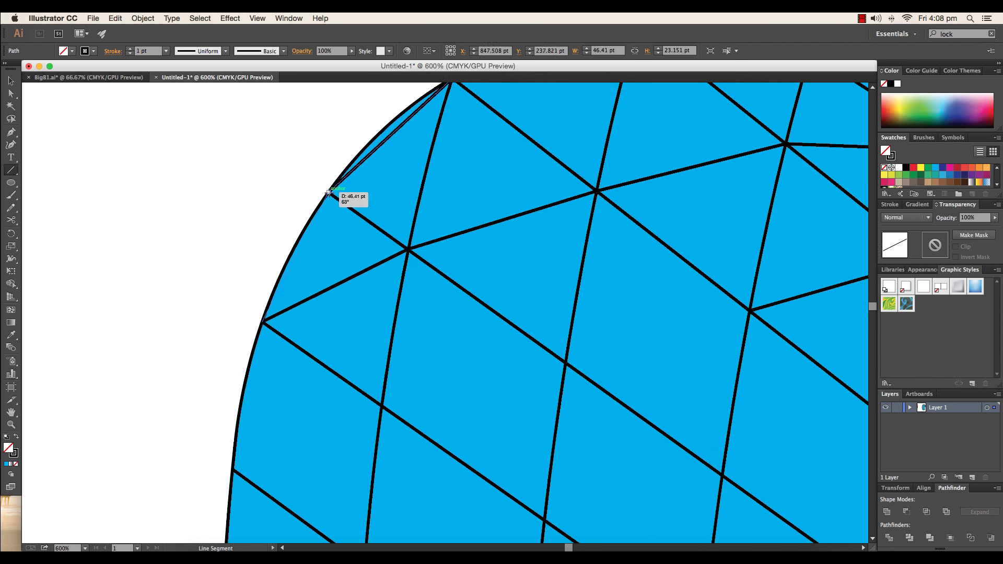
left_click_drag(328, 193, 328, 192)
Draw edges from the mesh out to the circle's rim and lower-right rim.
scroll(470, 314, "right", 10)
left_click_drag(52, 458, 230, 414)
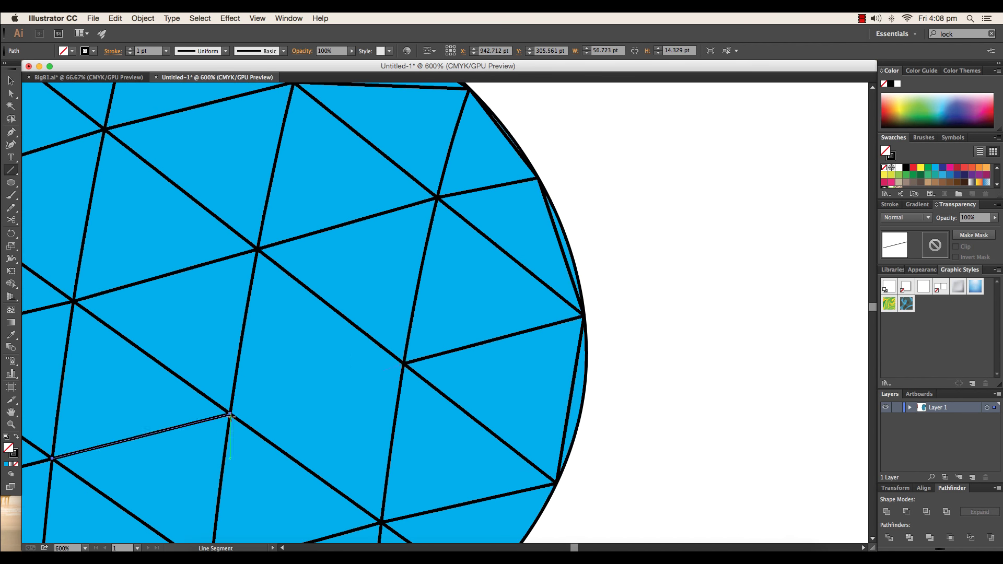
scroll(470, 314, "down", 10)
mouse_move(508, 364)
left_mouse_down()
mouse_move(431, 418)
mouse_move(338, 428)
left_mouse_up()
scroll(487, 416, "down", 5)
scroll(496, 259, "left", 5)
left_click_drag(496, 259, 364, 296)
scroll(496, 259, "up", 5)
scroll(363, 296, "down", 5)
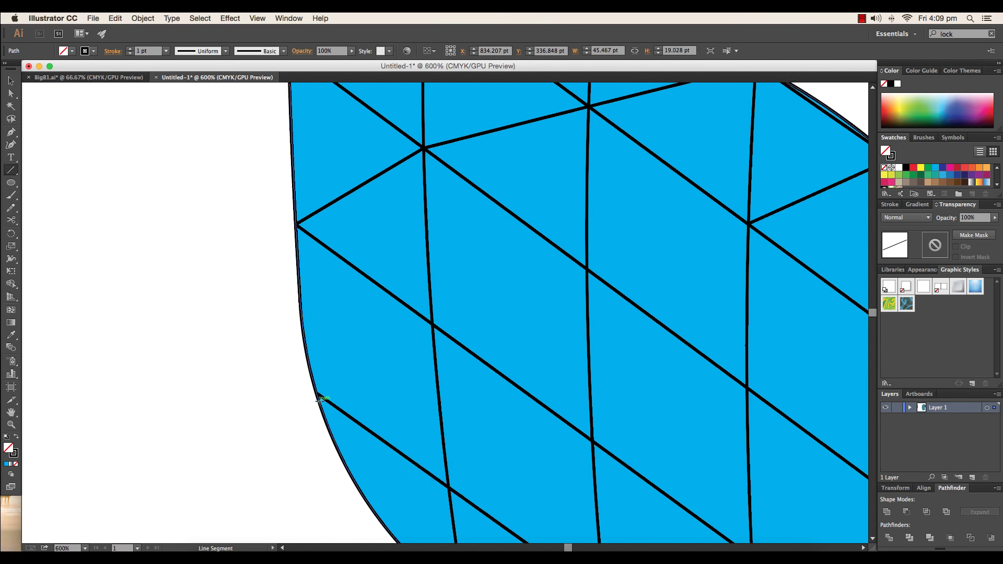
Connect more intersections to rim anchors along the circle's lower edge.
left_click_drag(432, 325, 585, 266)
scroll(584, 266, "up", 5)
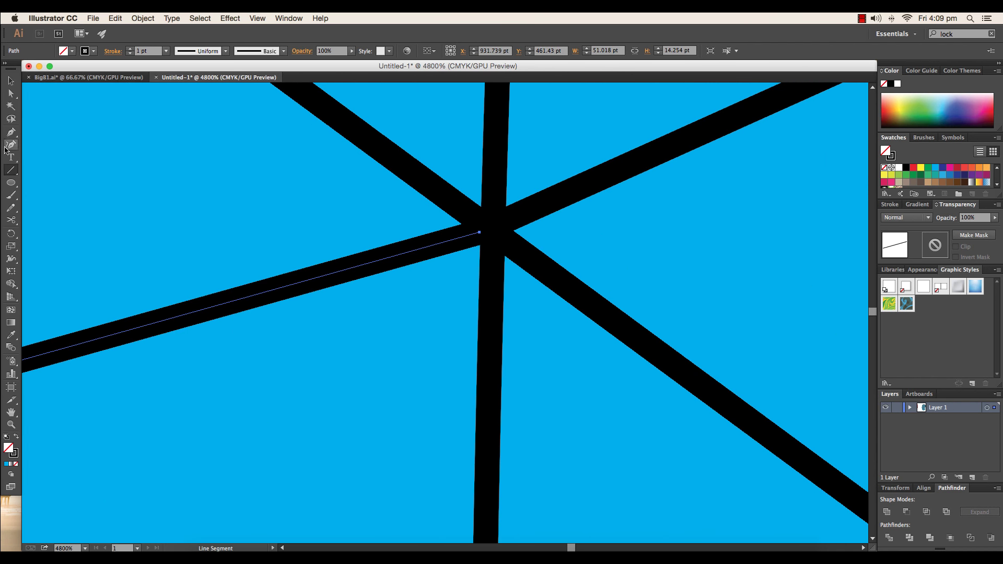
scroll(485, 312, "down", 4)
left_click_drag(486, 311, 567, 344)
scroll(566, 344, "up", 3)
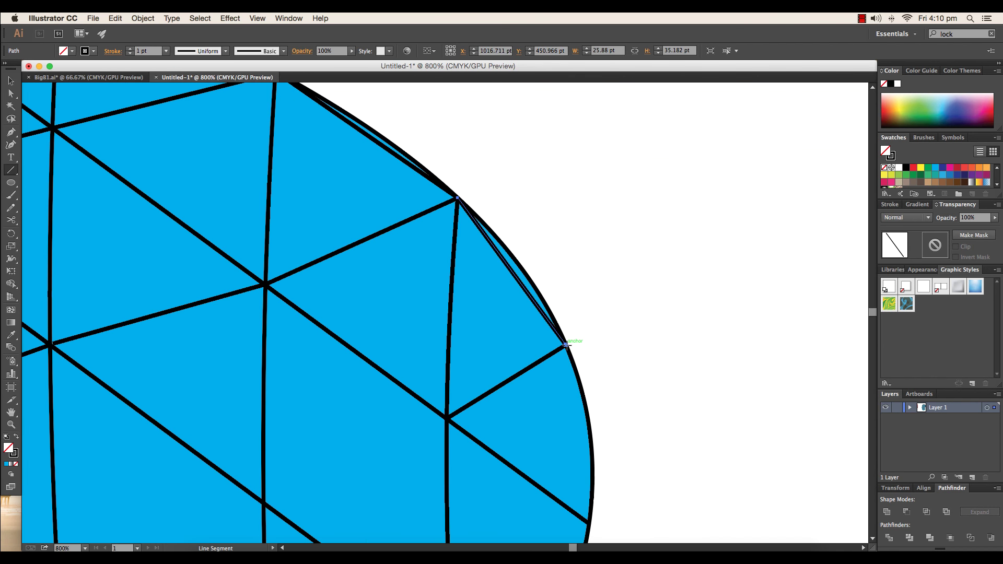
scroll(567, 344, "down", 5)
left_click_drag(336, 304, 514, 219)
scroll(573, 302, "right", 3)
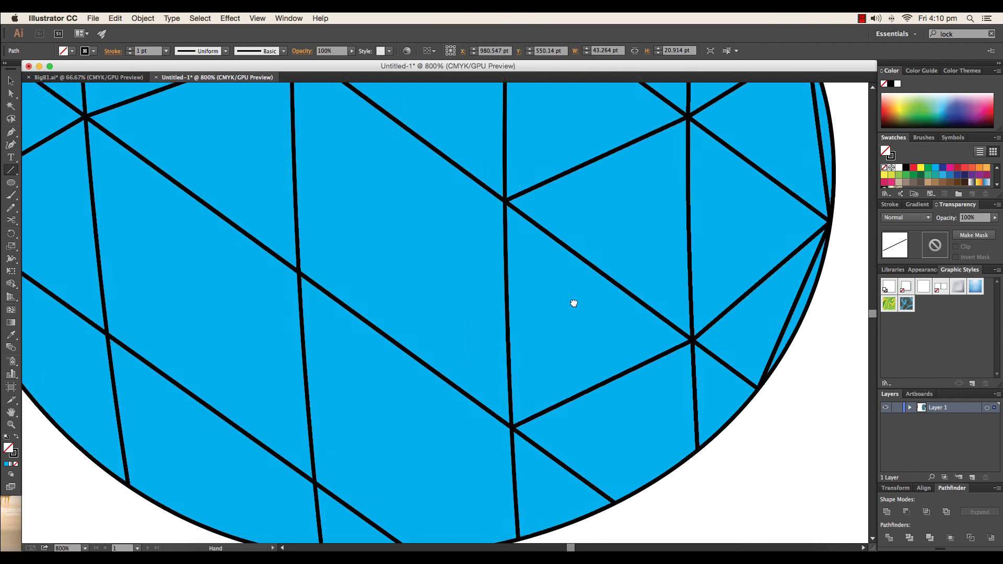
scroll(574, 303, "left", 5)
Add edges on the circle's left side and between inner mesh vertices.
left_click_drag(333, 421, 519, 421)
scroll(325, 337, "up", 3)
left_click_drag(261, 391, 261, 390)
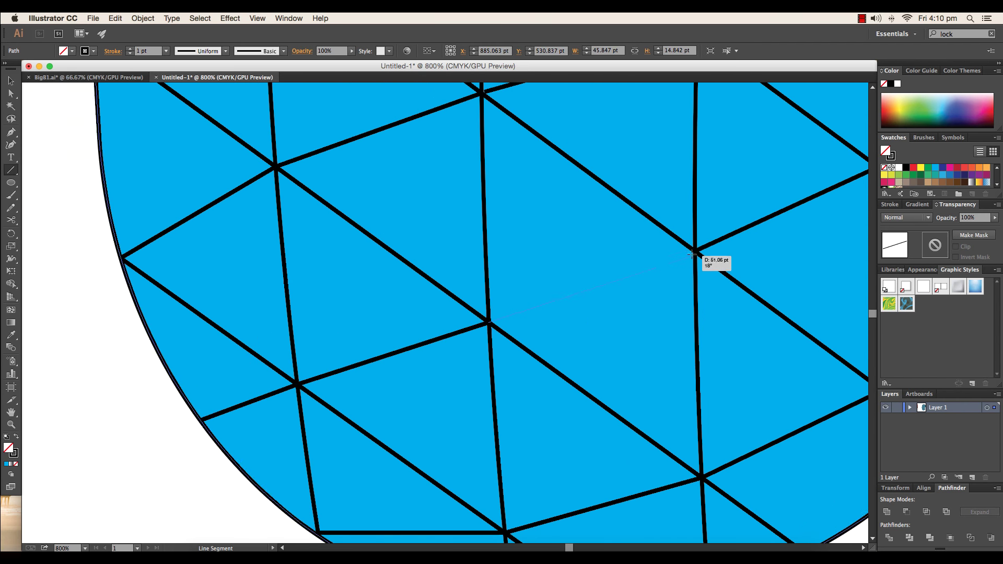
scroll(600, 329, "down", 5)
scroll(599, 329, "up", 5)
Add a short bottom-rim edge and a near-vertical edge at the bottom centre.
key("a")
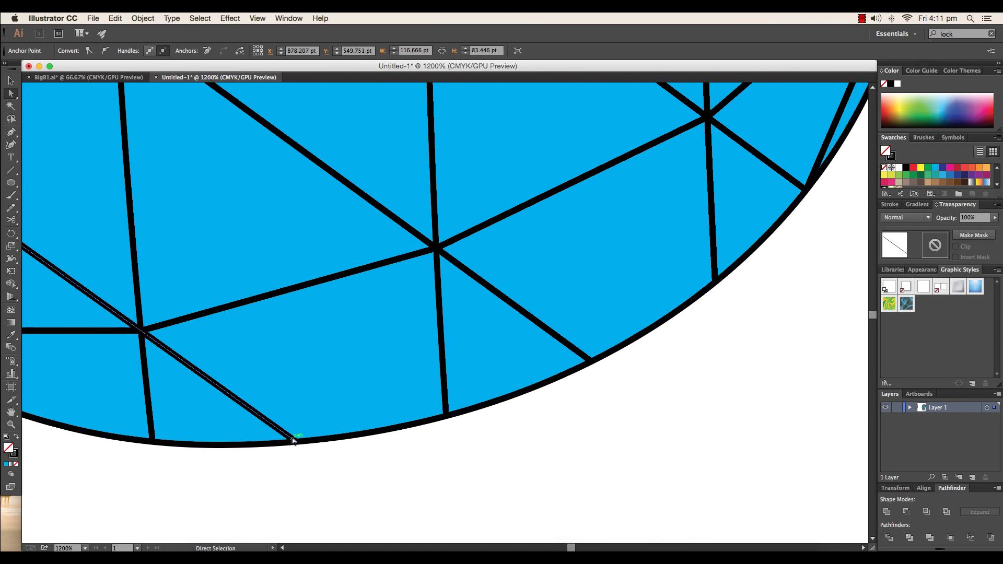
left_click(295, 438)
scroll(228, 352, "left", 5)
left_click(14, 176)
mouse_move(452, 440)
left_mouse_down()
mouse_move(543, 418)
mouse_move(527, 378)
left_mouse_up()
scroll(527, 378, "down", 5)
scroll(527, 378, "left", 5)
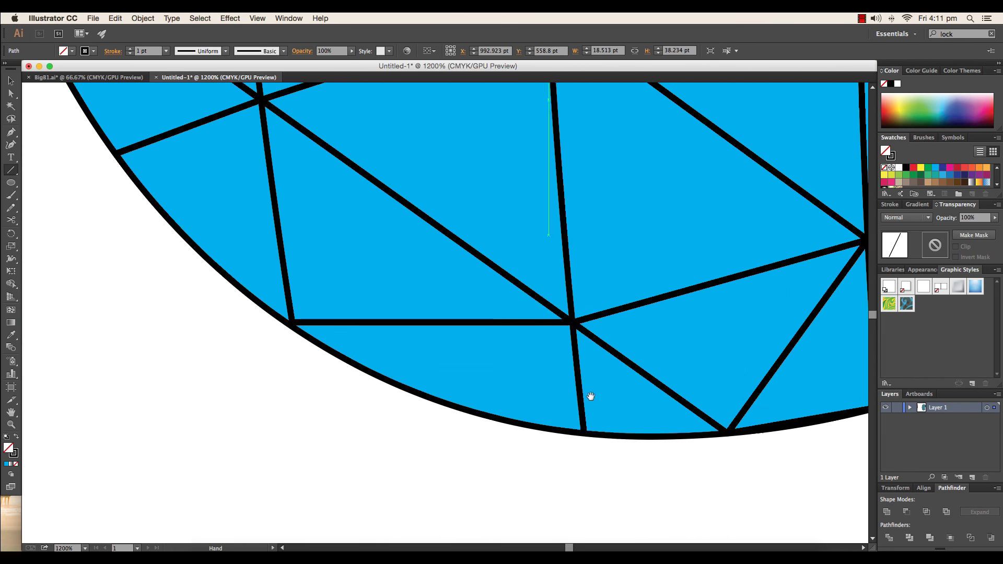
left_click_drag(394, 366, 307, 172)
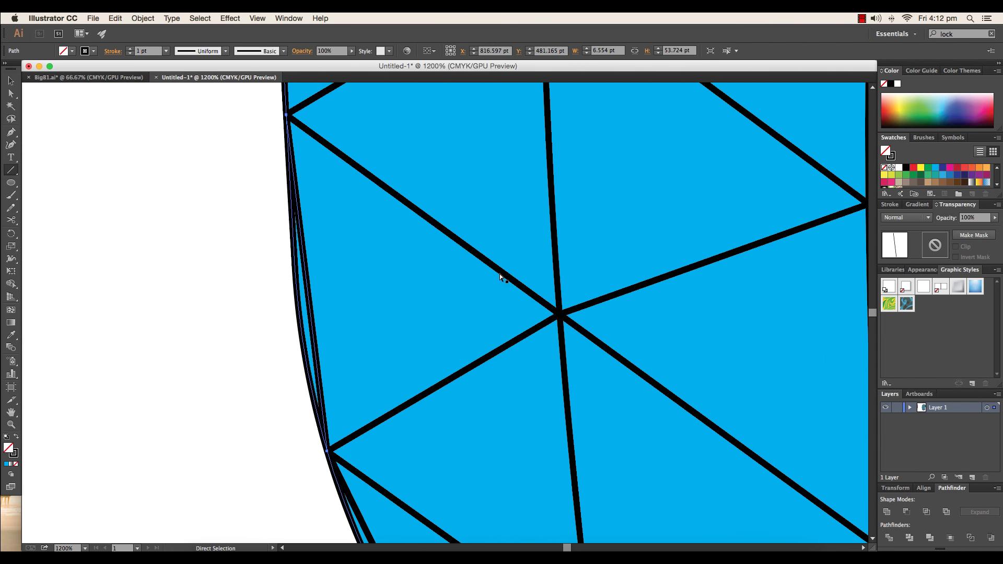
Zoom out to check the whole shape, then zoom in on its lower-right edge.
key("super+1")
scroll(524, 295, "up", 3)
scroll(352, 284, "up", 3)
scroll(332, 421, "up", 2)
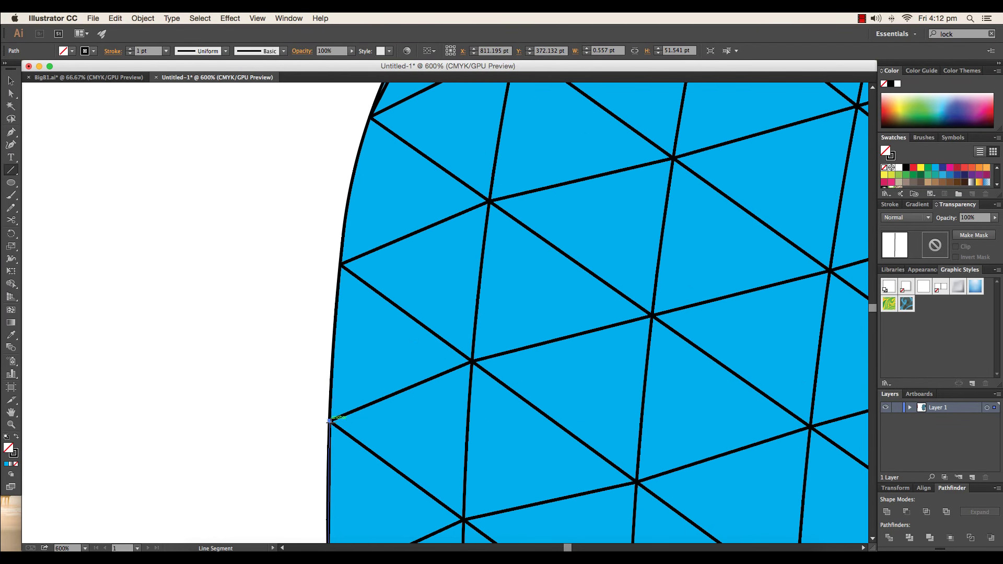
scroll(317, 411, "up", 5)
key("super+1")
scroll(310, 282, "up", 3)
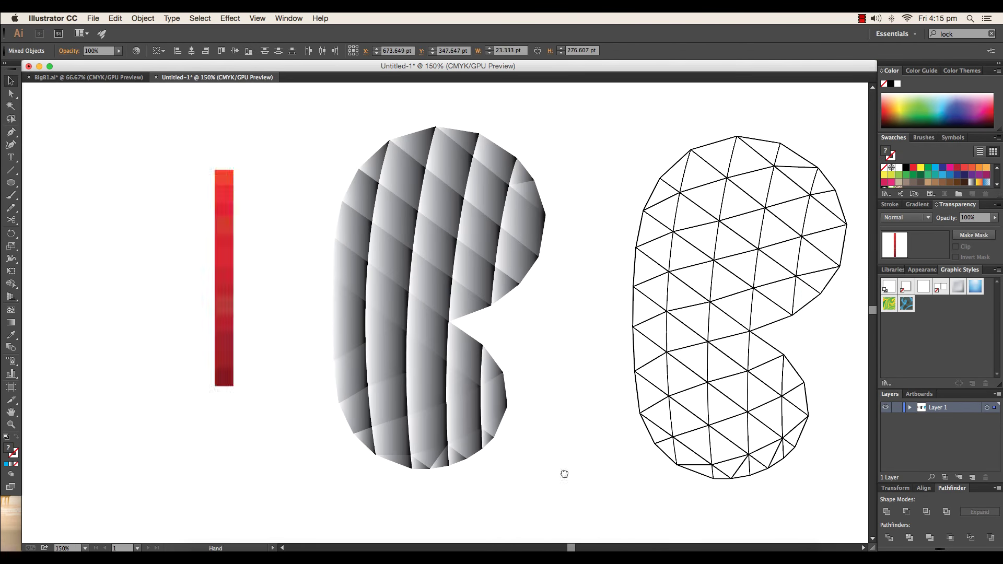
Zoom in on the grey B and select a triangle inside it.
key("ctrl+plus")
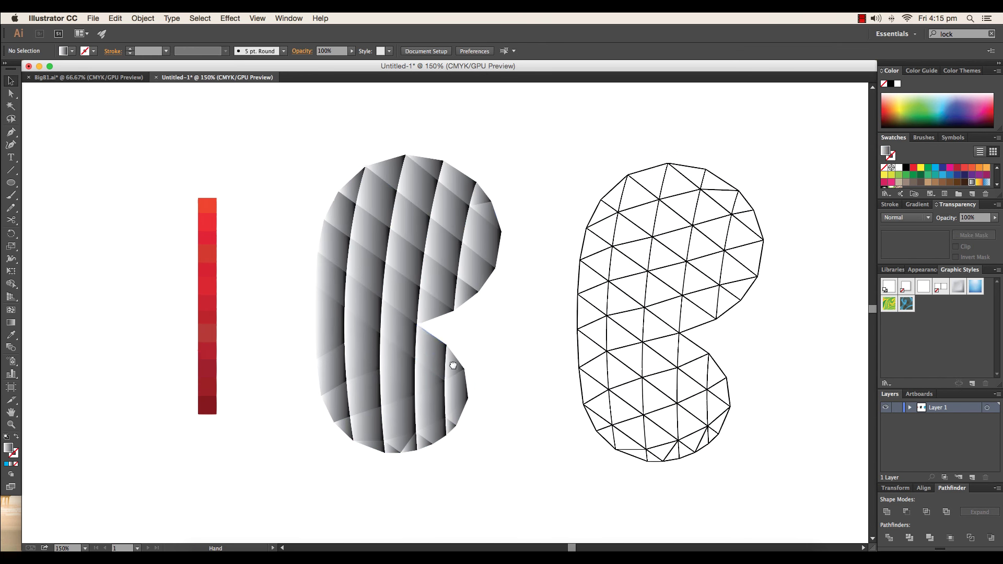
left_click(509, 339)
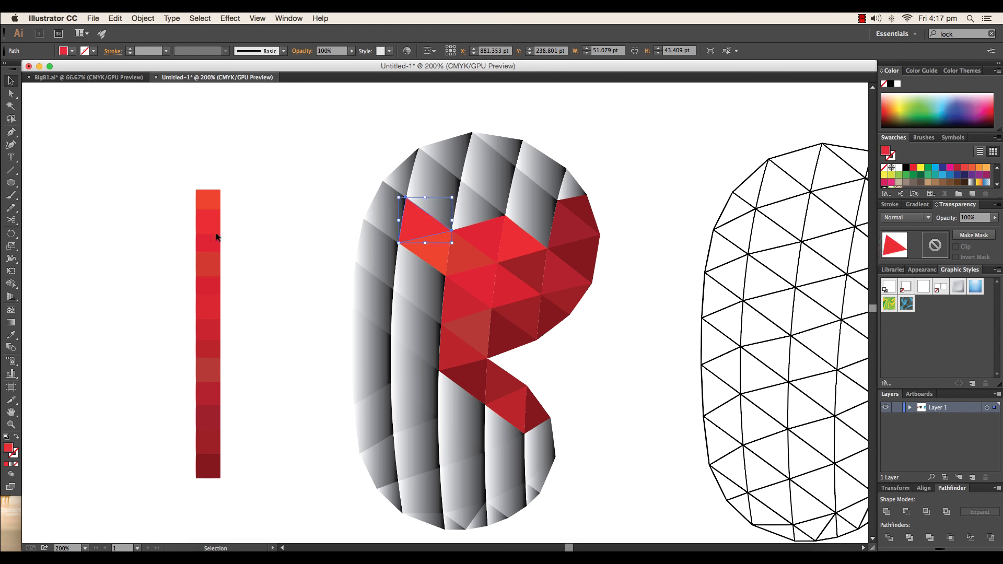
Undo an accidental triangle distortion and reshape the dark red bottom triangle's corner.
key("ctrl+z")
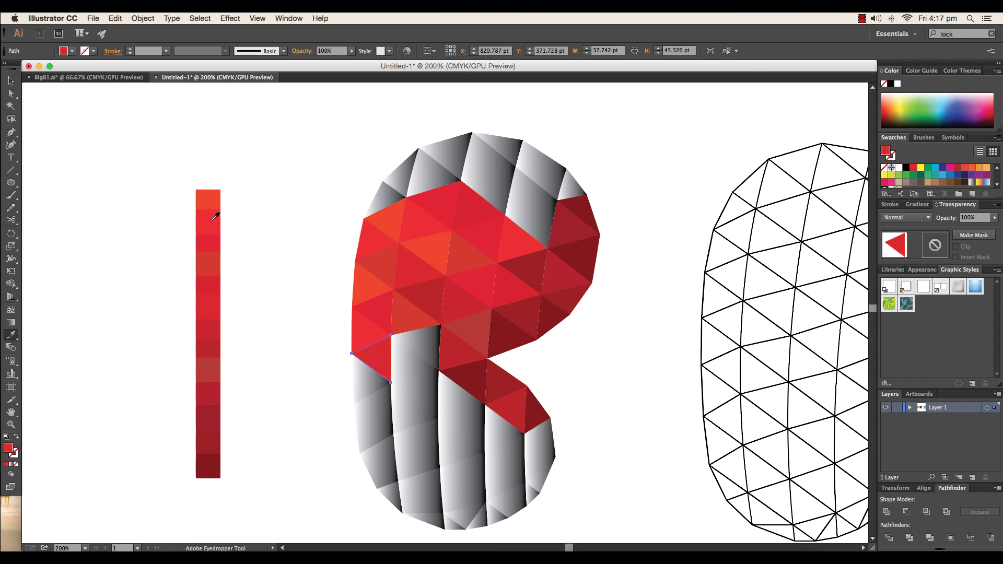
key("v")
scroll(459, 336, "down", 3)
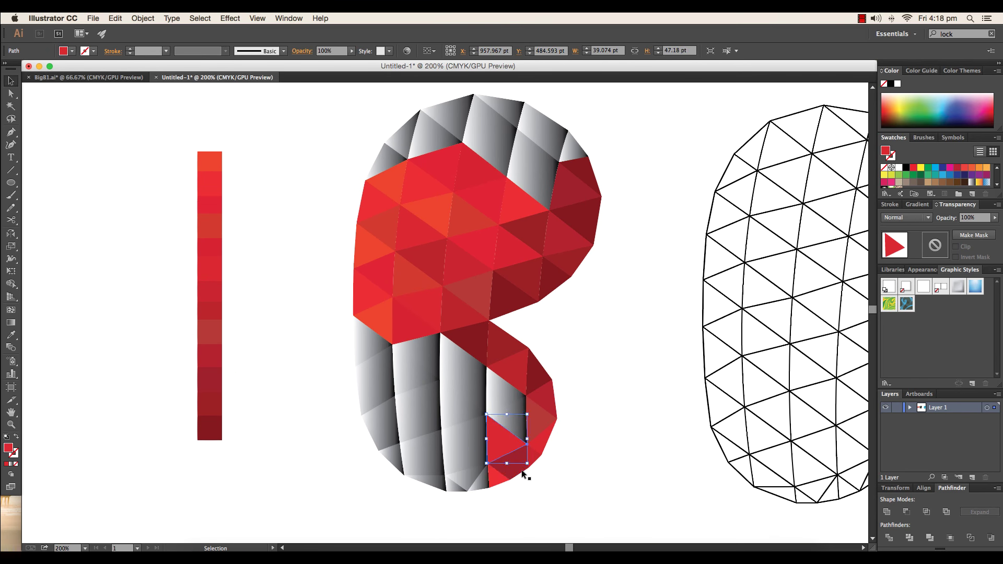
left_click(522, 473)
scroll(522, 472, "up", 5)
left_click_drag(453, 431, 440, 457)
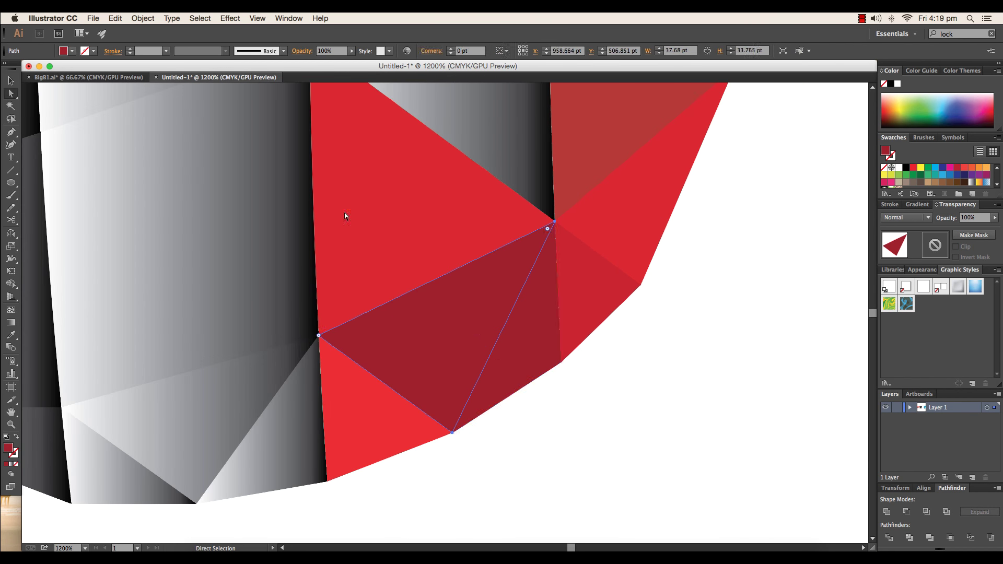
Recolour grey triangles near the B's bottom with a red sampled from the strip.
key("v")
scroll(343, 212, "down", 5)
scroll(286, 276, "right", 2)
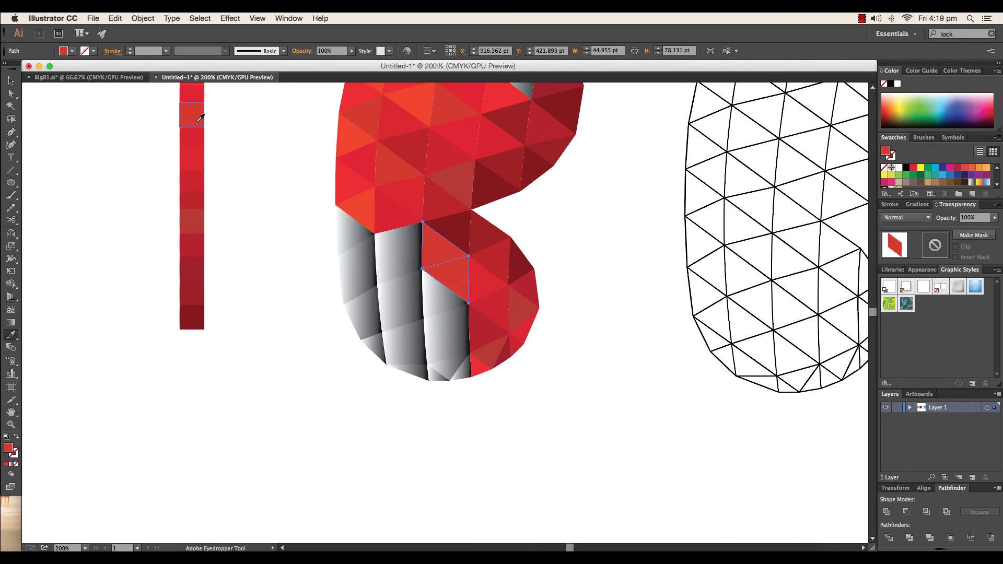
scroll(445, 272, "up", 5)
left_click(445, 278)
scroll(445, 278, "down", 6)
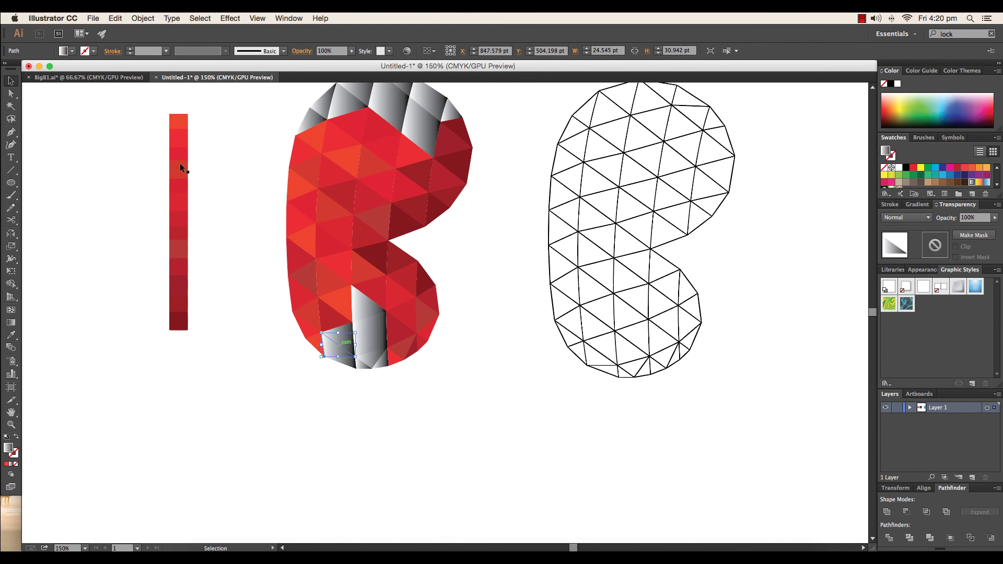
left_click(304, 315)
key("i")
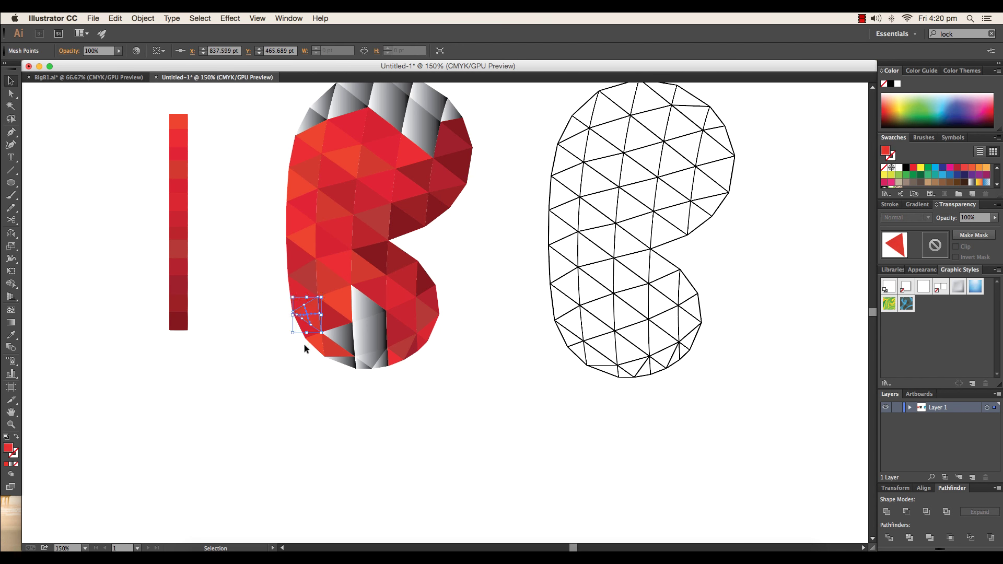
left_click(181, 128)
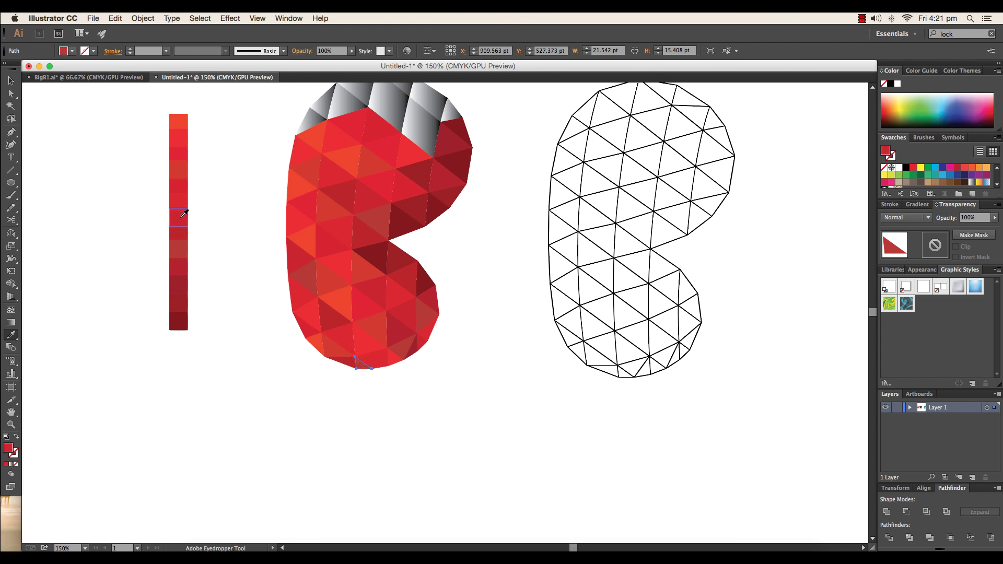
Fill the triangles at the B's top with dark red and another strip red.
key("v")
scroll(458, 282, "up", 5)
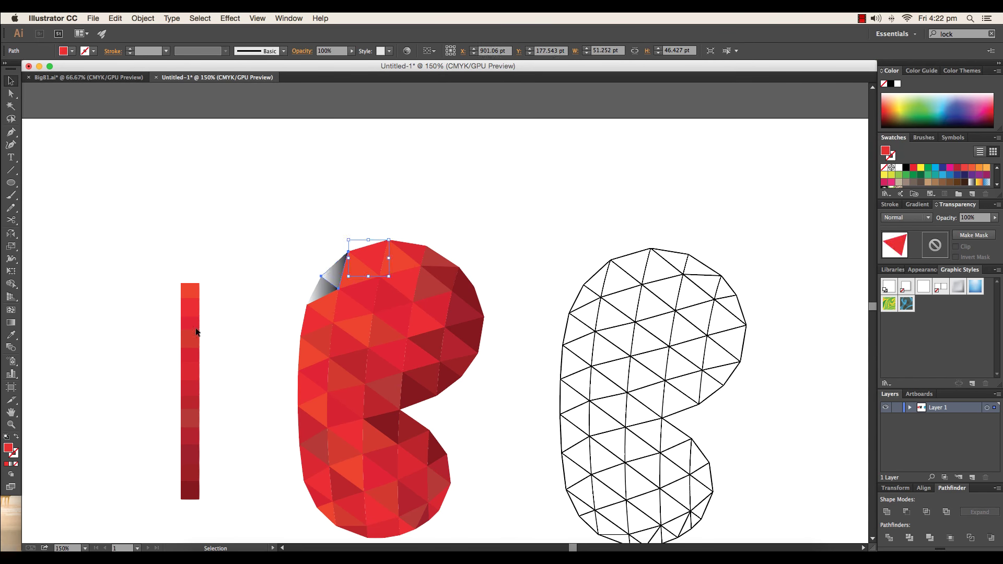
key("v")
key("ctrl+minus")
left_click(470, 325)
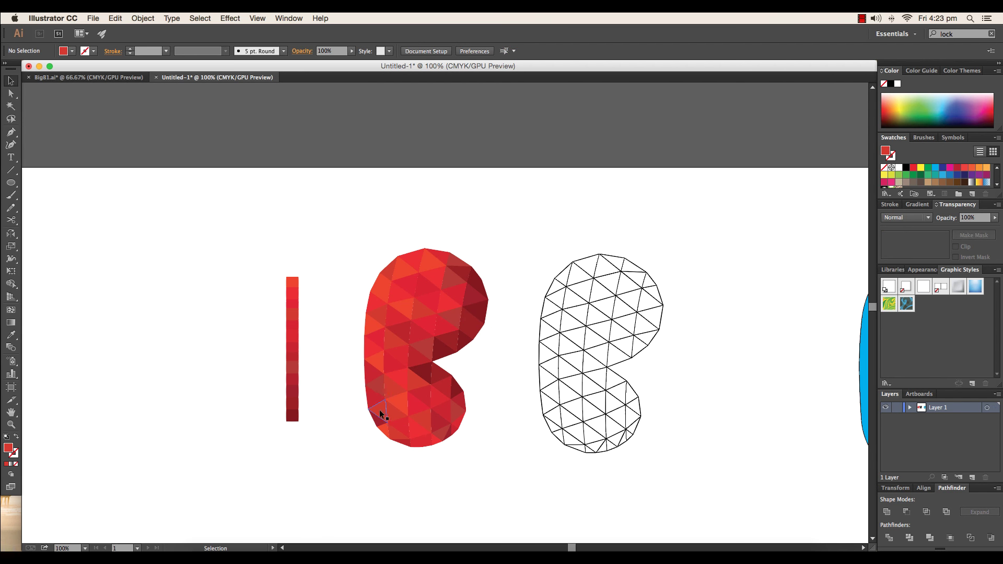
left_click(296, 400)
key("ctrl+plus")
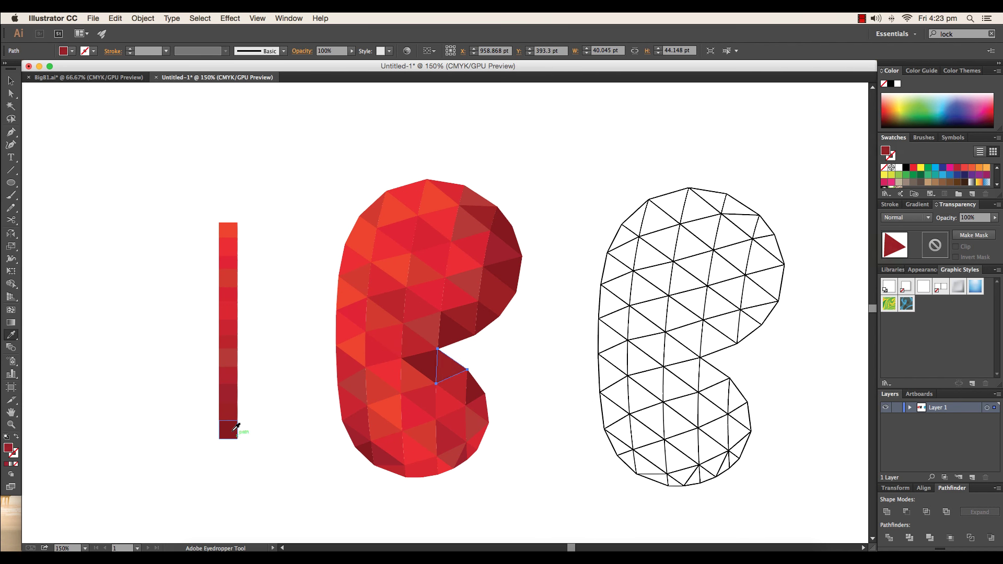
key("v")
left_click(509, 395)
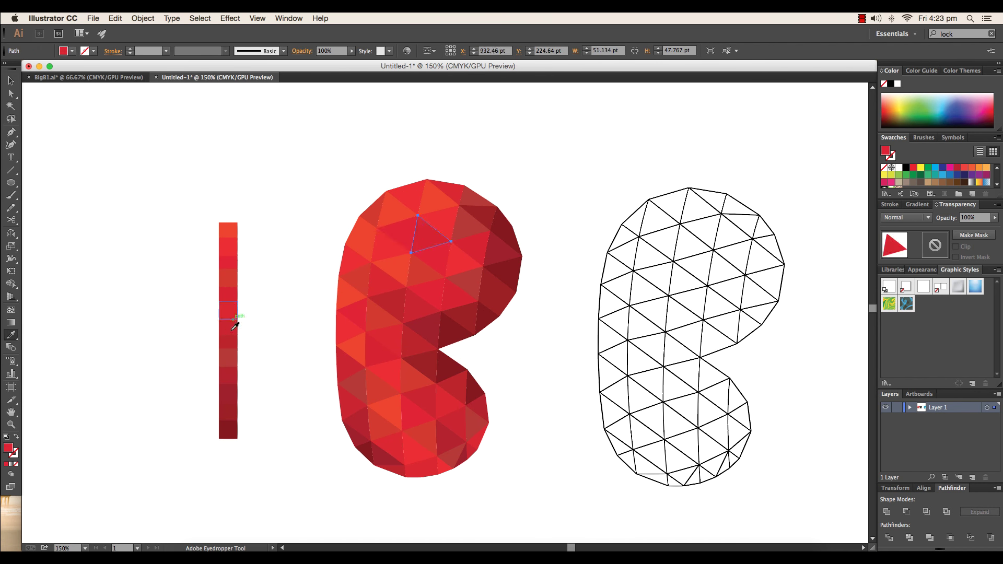
left_click(233, 280)
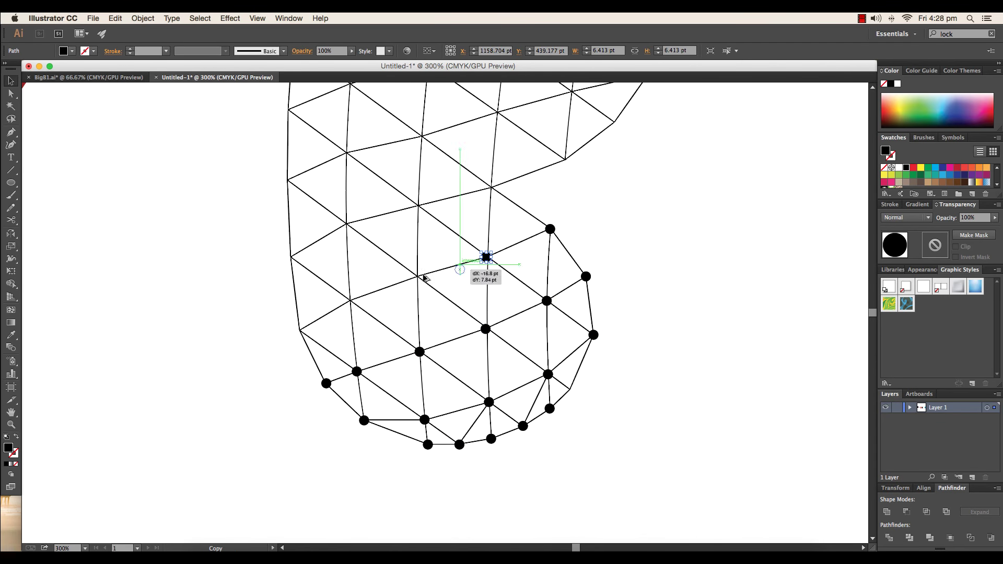
Alt-drag a copy of the black dot onto a mesh vertex.
left_click_drag(418, 210, 442, 347)
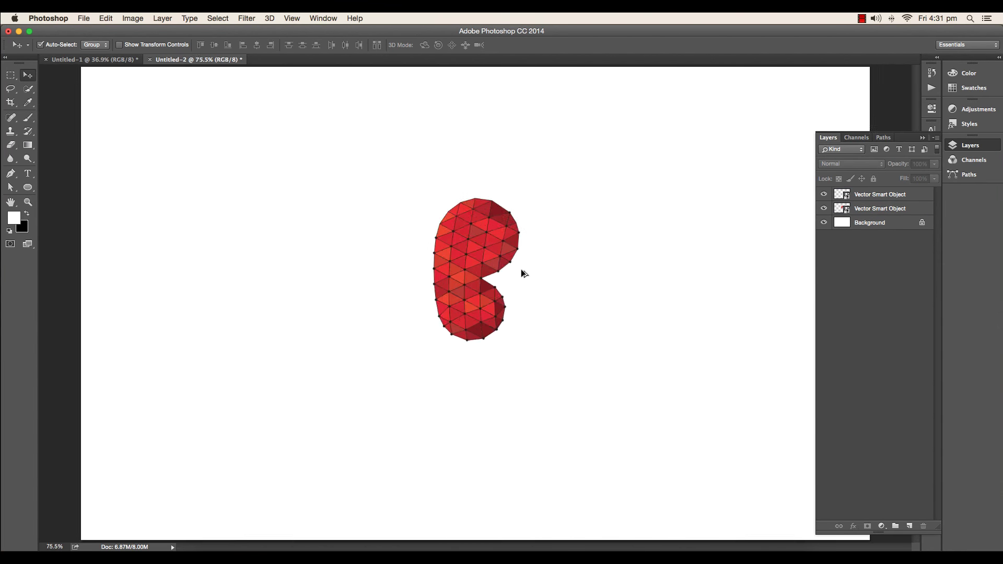
Paint black with a soft brush on both smart object masks to fade the B's lower facets.
key("b")
right_click(235, 257)
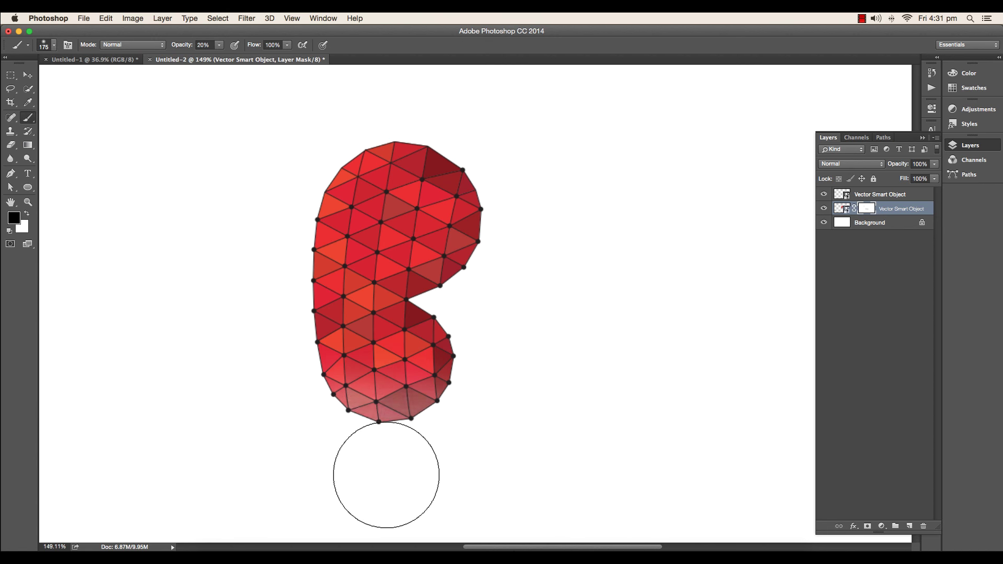
left_click_drag(385, 481, 255, 405)
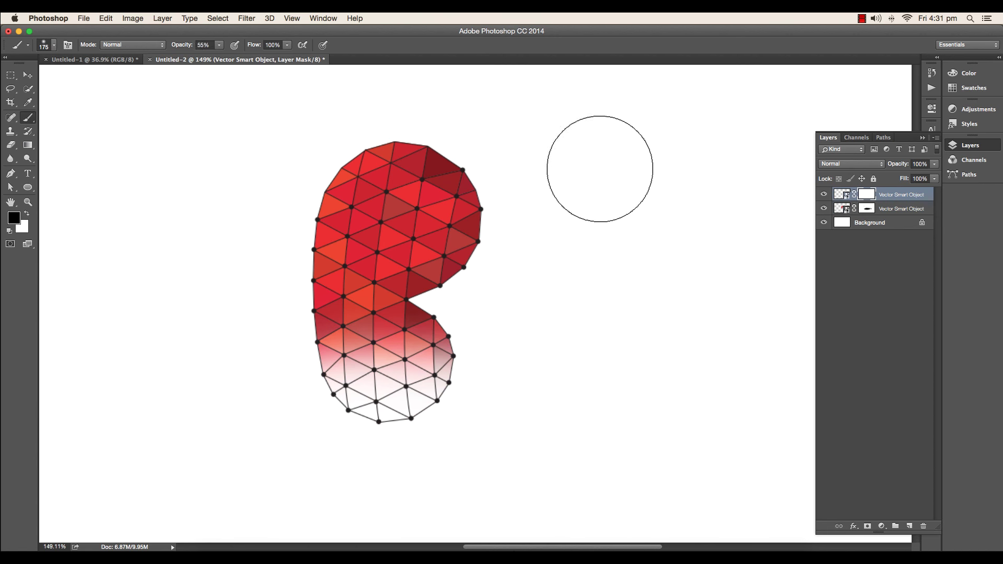
right_click(366, 167)
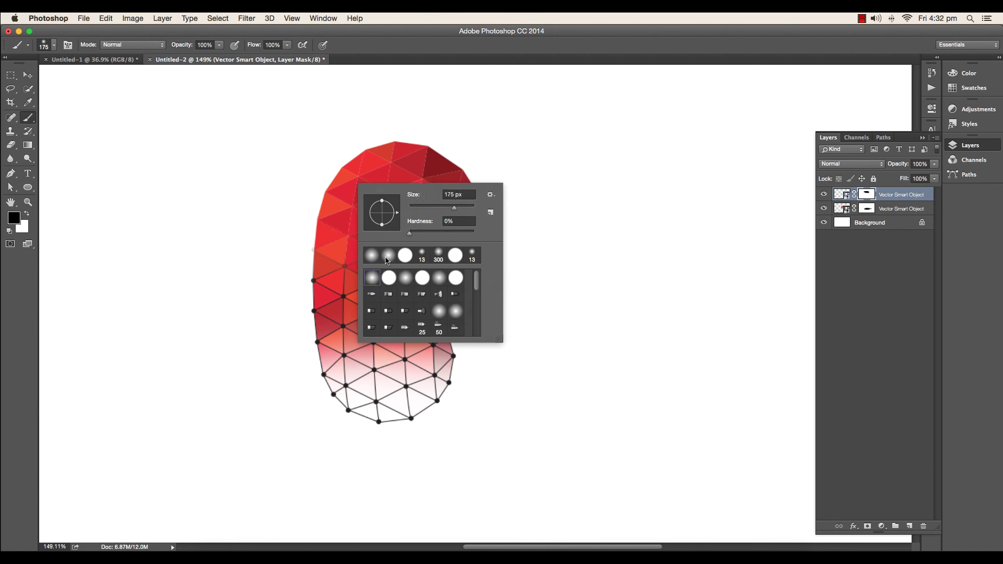
left_click_drag(444, 156, 449, 219)
key("super+minus")
key("super+minus")
scroll(530, 231, "up", 5)
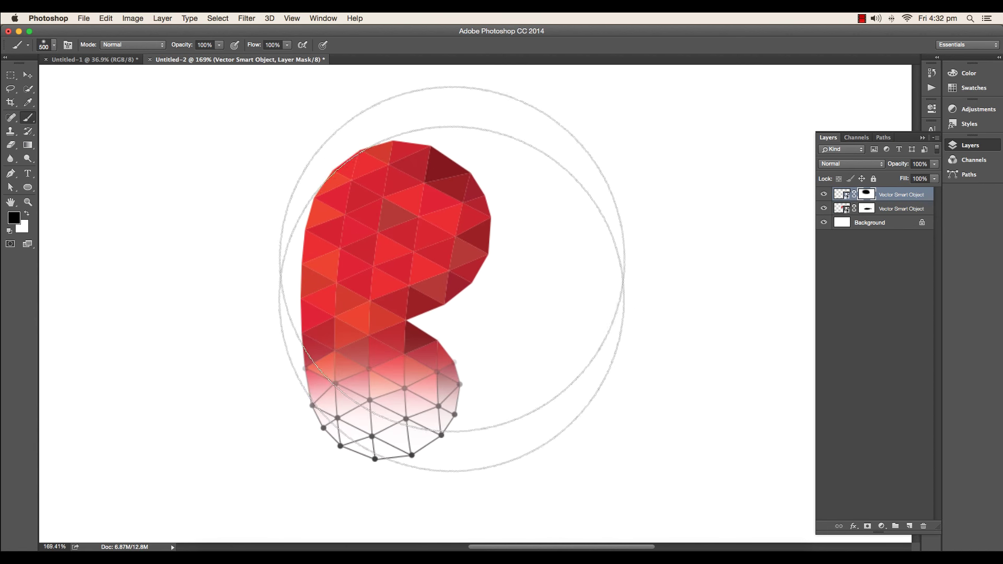
Refine the lower smart object layer's mask, alternating Eraser and Brush along the fade.
key("e")
key("alt+bracketleft")
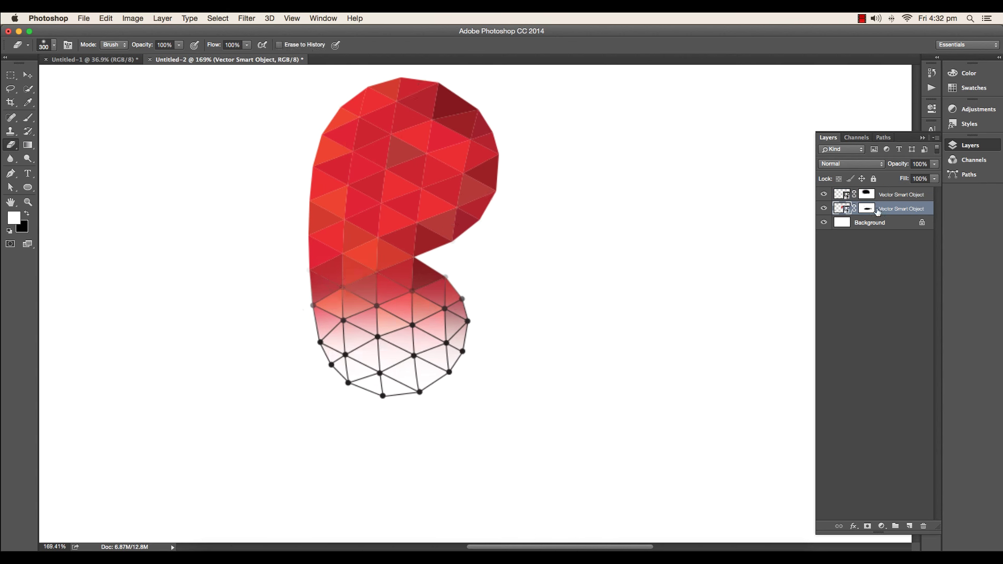
scroll(365, 366, "down", 5)
scroll(575, 269, "down", 5)
key("b")
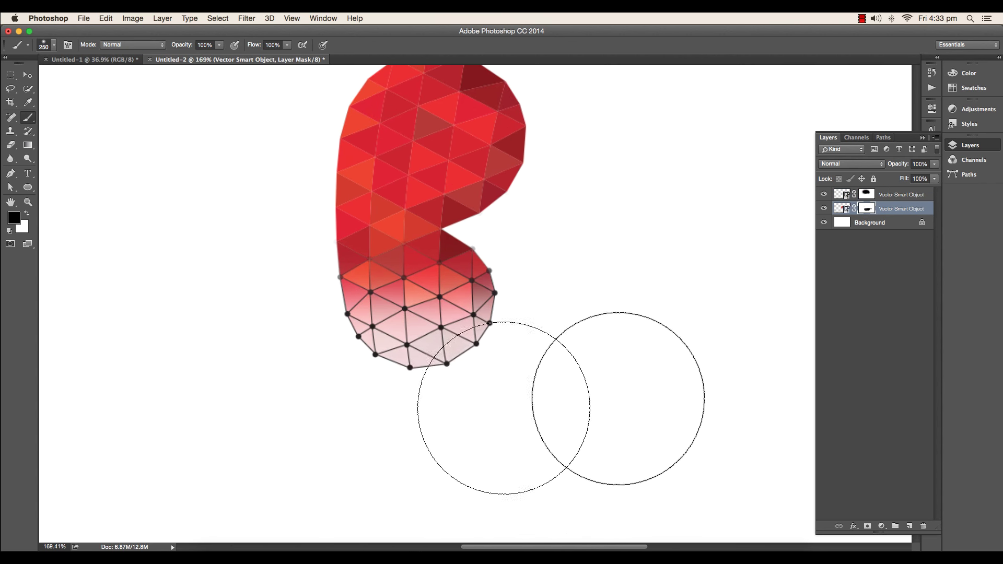
scroll(505, 366, "up", 3)
key("e")
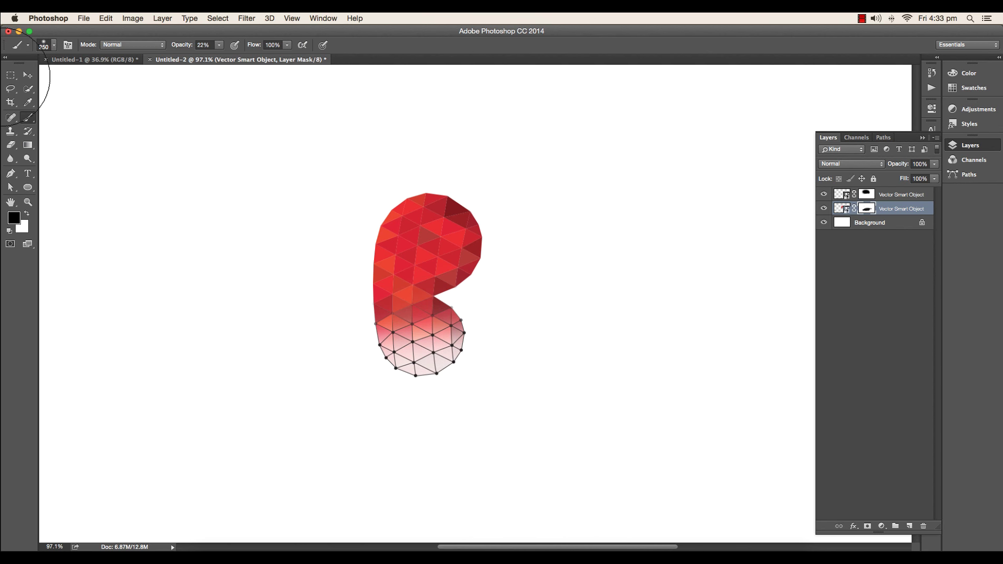
scroll(376, 291, "up", 5)
key("x")
Test a Color Overlay layer style with purple, revert it to red, and cancel the style.
key("v")
double_click(909, 209)
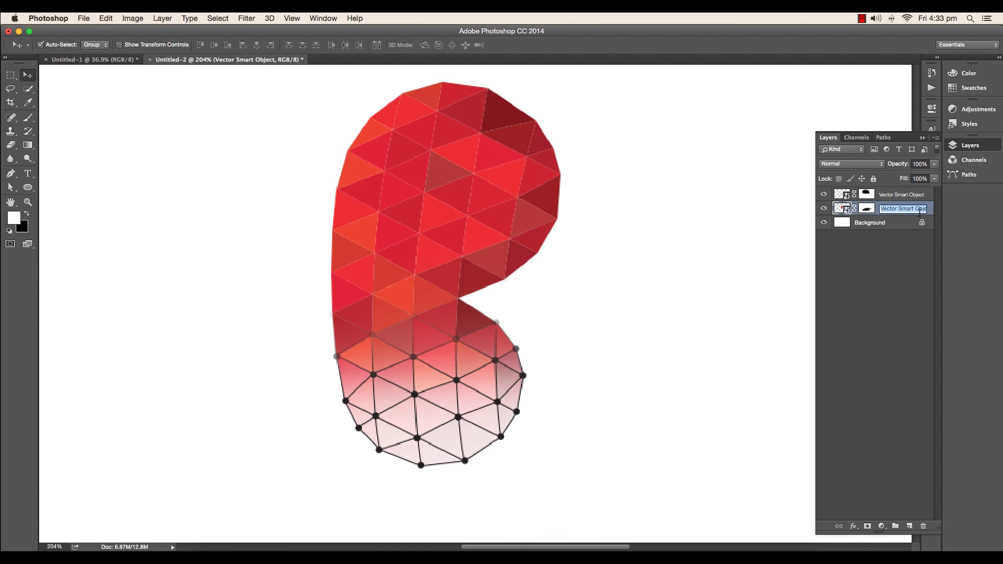
left_click(848, 121)
left_click(747, 173)
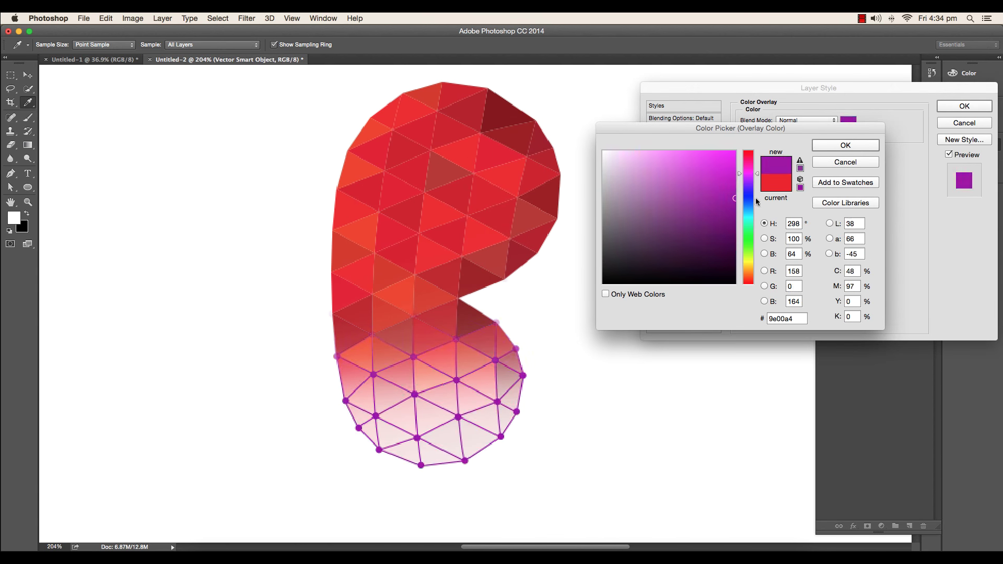
left_click(775, 183)
left_click(845, 145)
left_click(964, 106)
scroll(392, 237, "down", 2)
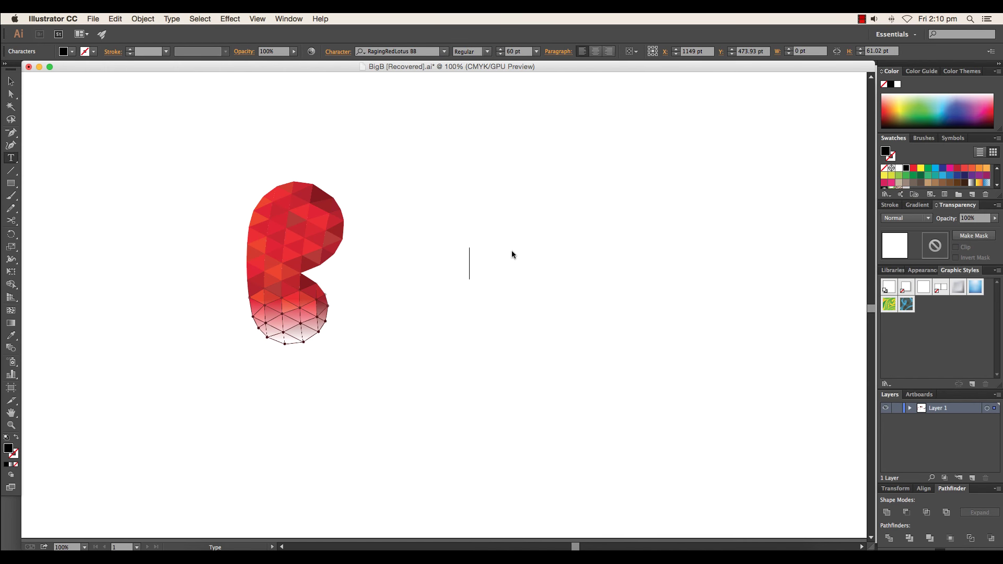
Type BRICKSTER and cycle fonts until it uses a bold rounded sans-serif.
type("BRICKSTER")
key("Escape")
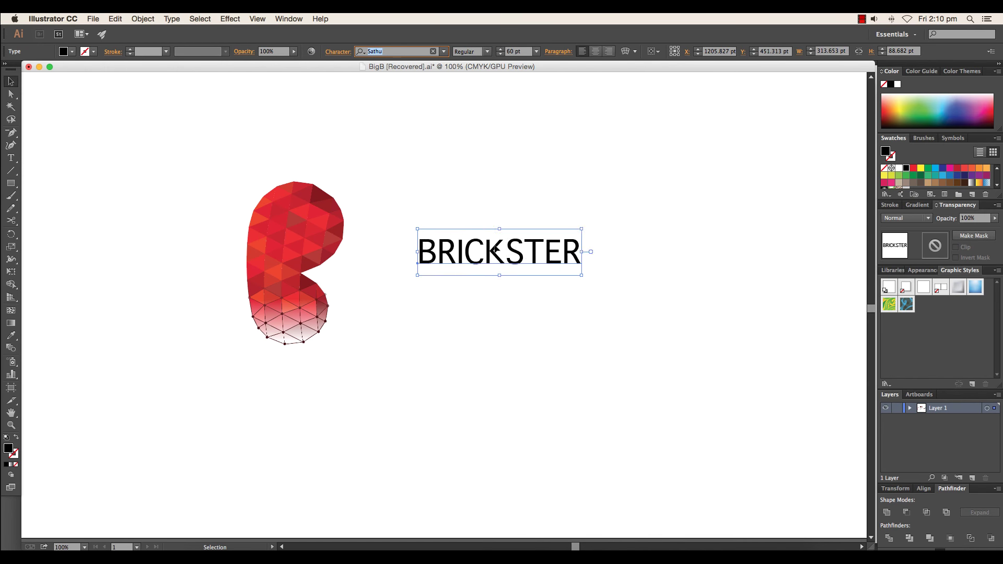
scroll(495, 250, "up", 2)
key("Down")
key("Down")
key("Down")
key("Down")
key("Down")
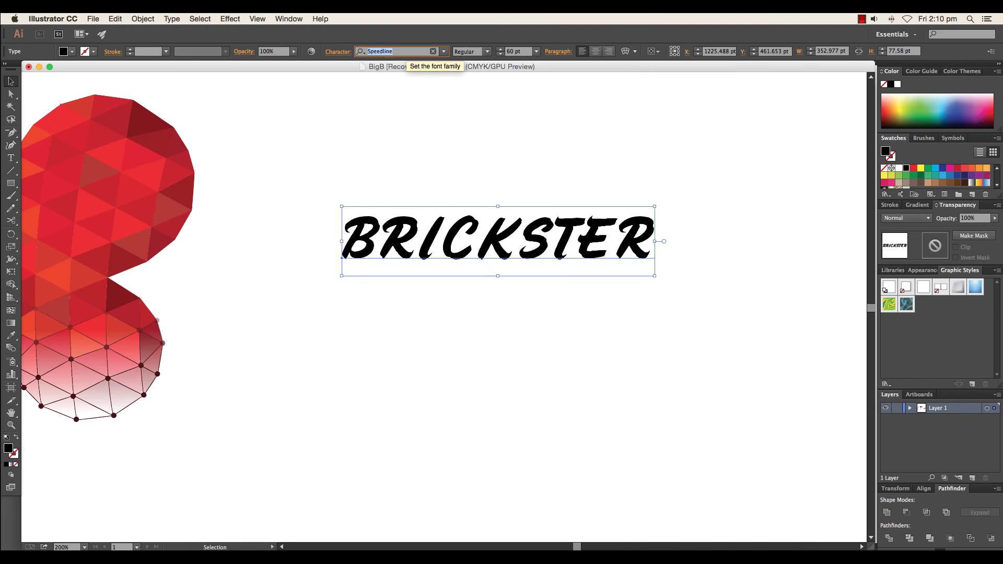
key("Down")
key("Down")
key("Down")
key("Down")
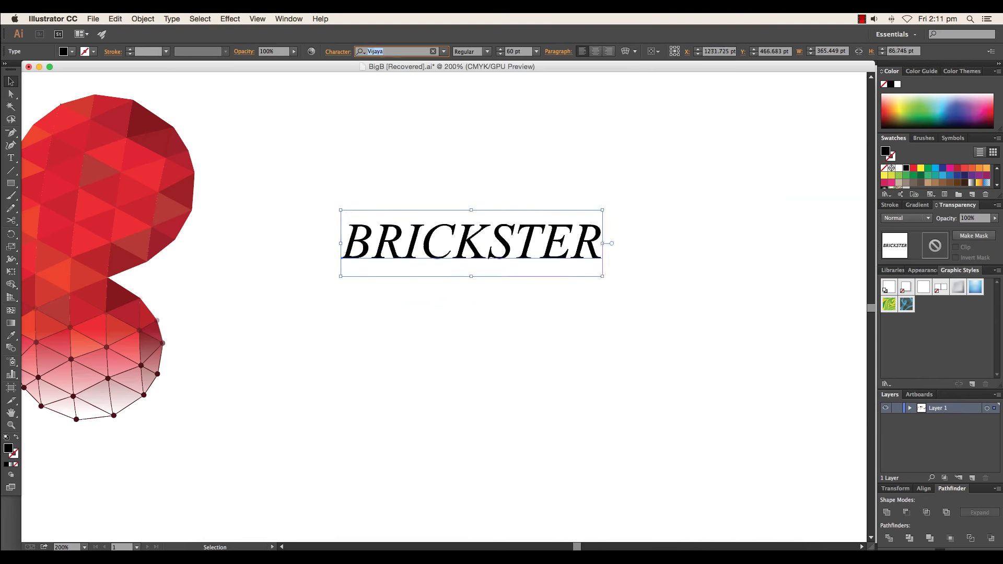
key("Down")
Move BRICKSTER beside the B mark and give it a 1.5 pt black stroke.
left_click_drag(525, 265, 470, 319)
key("ctrl+minus")
left_click_drag(365, 306, 463, 305)
left_click(536, 155)
Convert BRICKSTER's stroke to solid outlines with Object > Path > Outline Stroke.
key("ctrl+plus")
key("ctrl+plus")
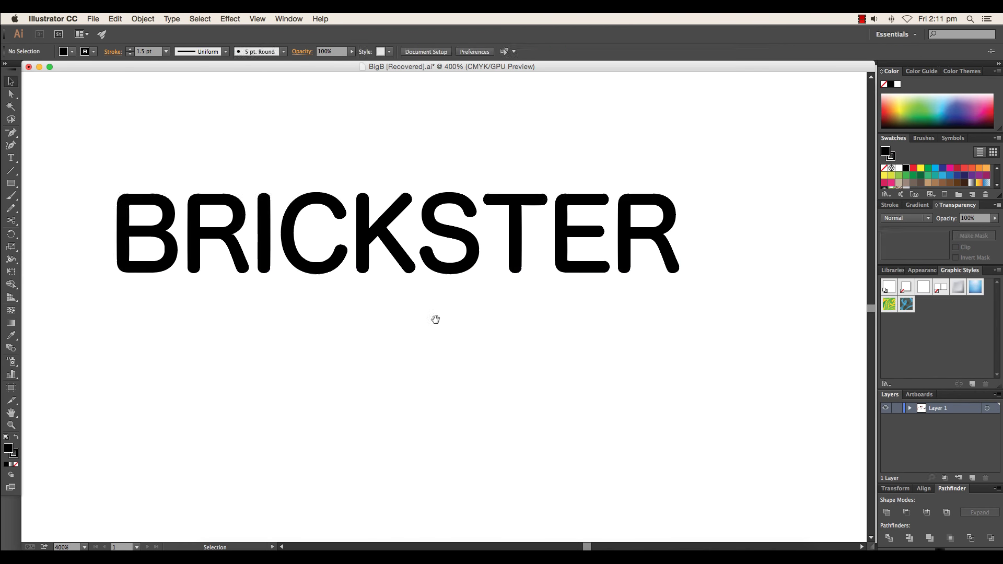
key("ctrl+a")
left_click(142, 19)
left_click(277, 234)
scroll(418, 303, "left", 5)
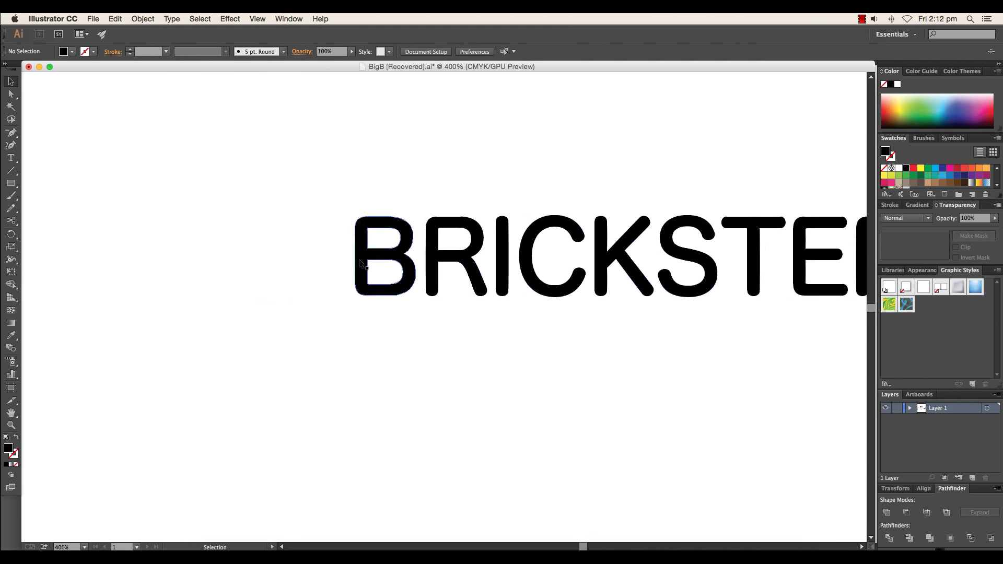
Undo earlier B edits, then pull lower-counter handles and notch the crossbar's left end.
left_click(360, 262)
key("ctrl+plus")
key("ctrl+plus")
key("ctrl+plus")
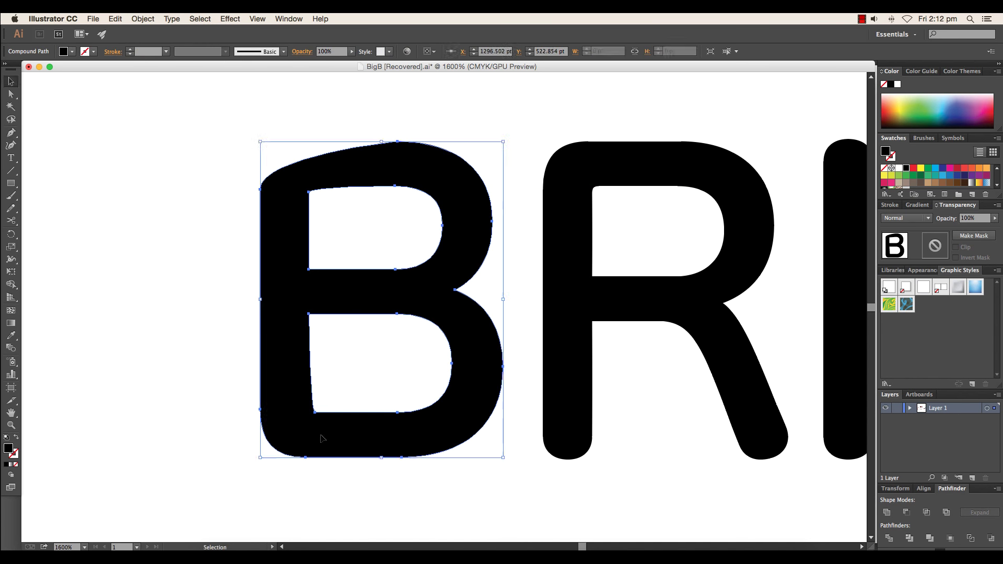
key("ctrl+z")
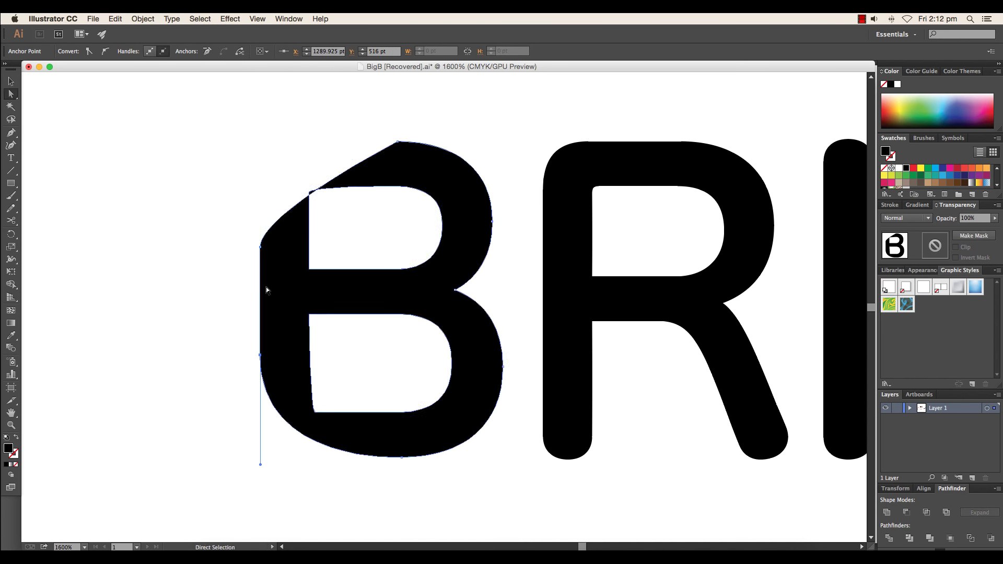
key("ctrl+z")
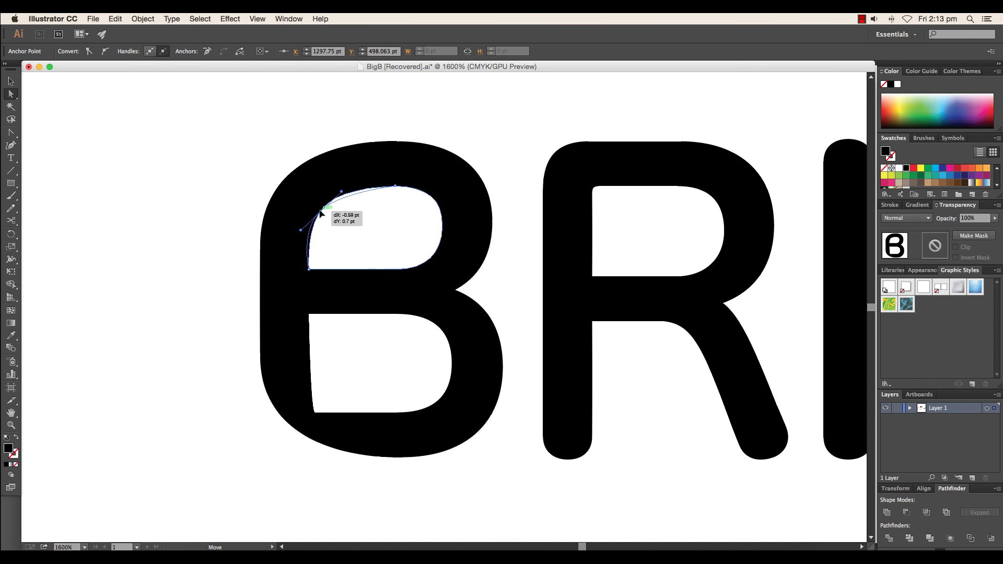
key("ctrl+z")
key("shift+c")
left_click_drag(326, 390, 353, 411)
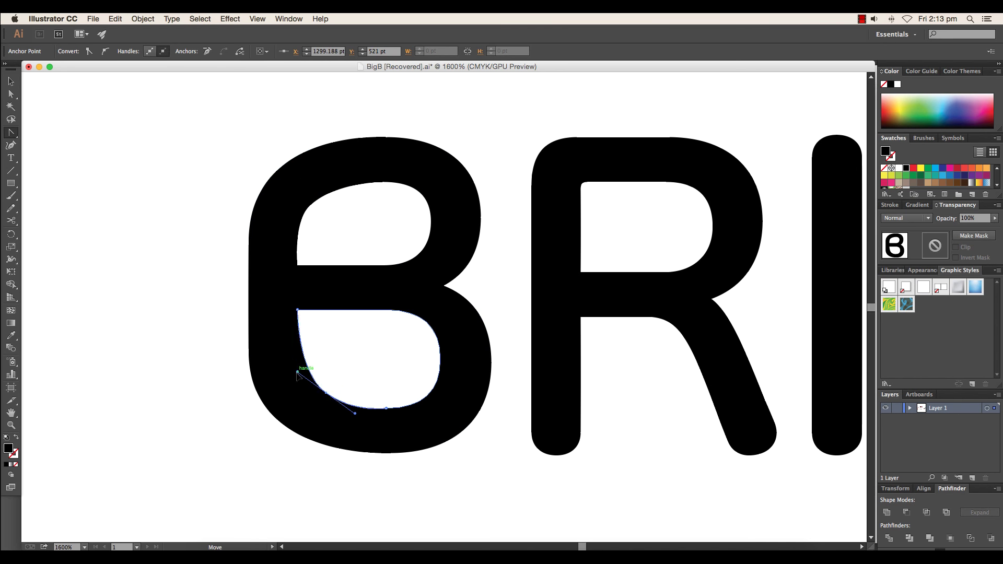
mouse_move(295, 269)
left_mouse_down()
mouse_move(368, 272)
mouse_move(354, 302)
left_mouse_up()
Select the notch anchors and reshape the B's top curve.
key("v")
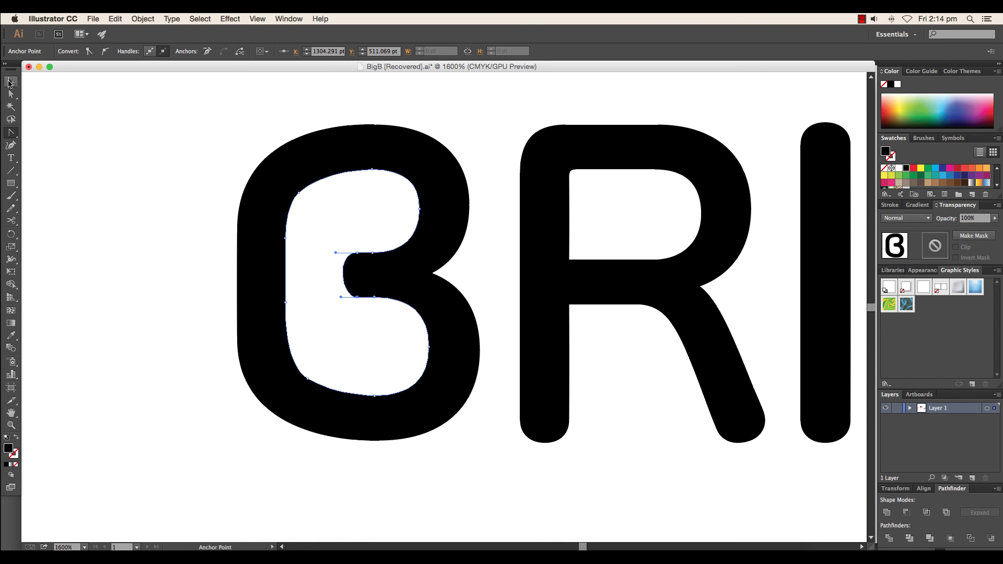
left_click(10, 94)
key("ctrl+=")
scroll(397, 223, "up", 5)
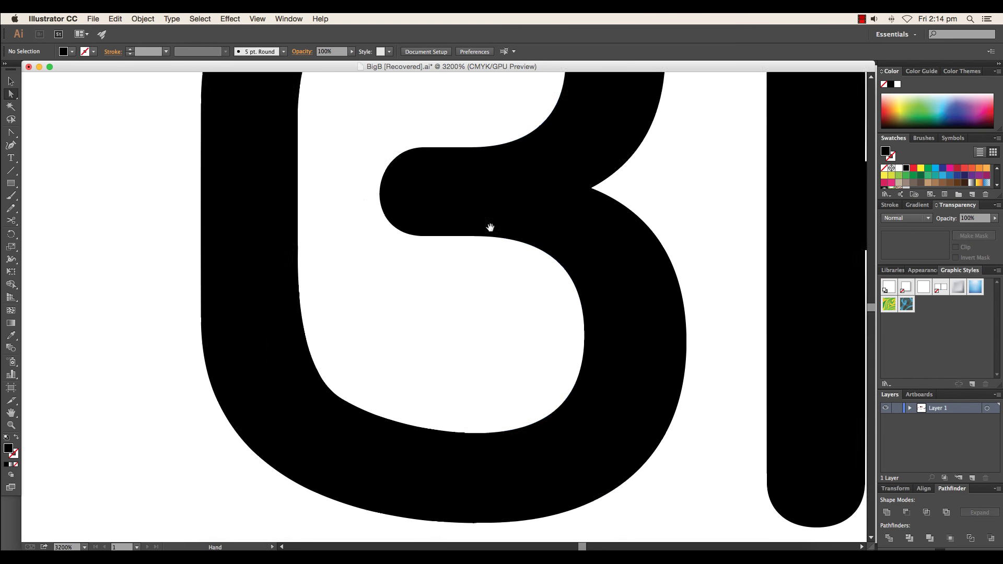
left_click(368, 145)
left_click_drag(381, 129, 366, 131)
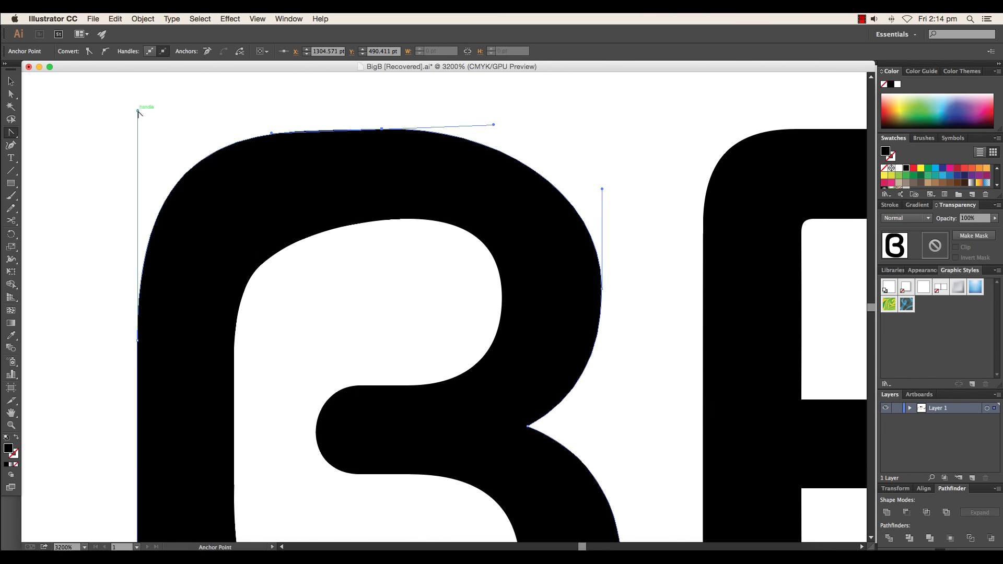
Show rulers and place a guide at the B's bottom anchor.
key("a")
key("ctrl+minus")
key("ctrl+minus")
key("ctrl+minus")
key("ctrl+r")
mouse_move(25, 367)
left_mouse_down()
mouse_move(400, 434)
mouse_move(464, 474)
left_mouse_up()
scroll(400, 435, "up", 5)
scroll(433, 465, "down", 4)
Straighten the left side of the B's inner counter into an angled corner.
key("shift+c")
scroll(308, 371, "up", 2)
scroll(320, 313, "right", 1)
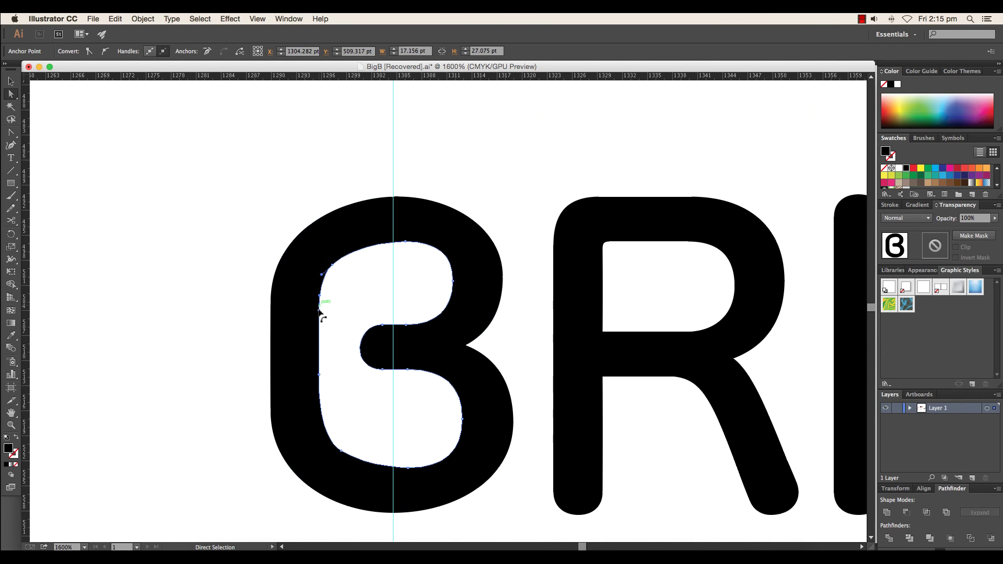
left_click_drag(331, 272, 315, 316)
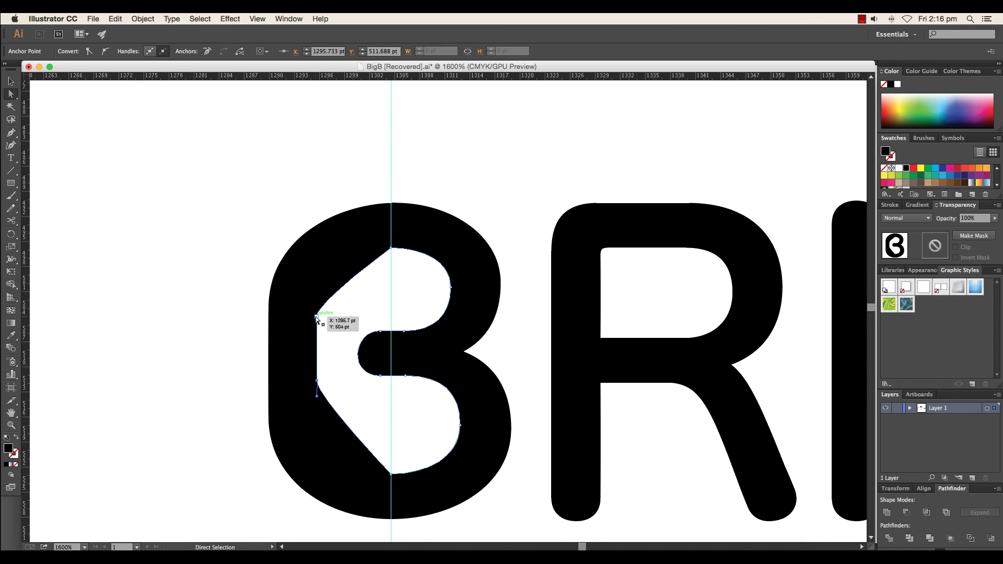
left_click(11, 132)
left_click(52, 157)
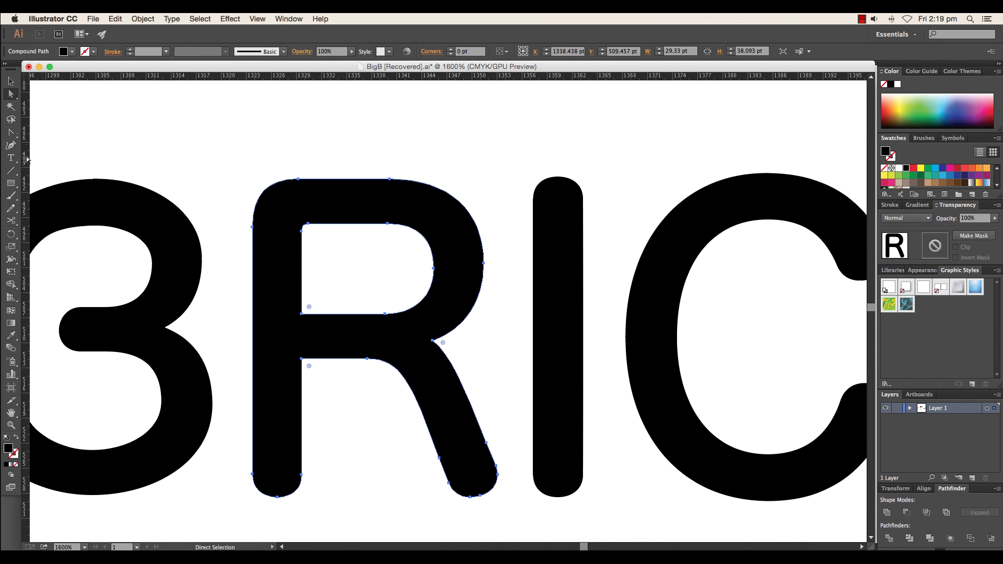
Draw a Pen corner piece over the R's top-left corner and unite it with the R.
left_click(11, 132)
left_click(50, 133)
left_click(368, 224)
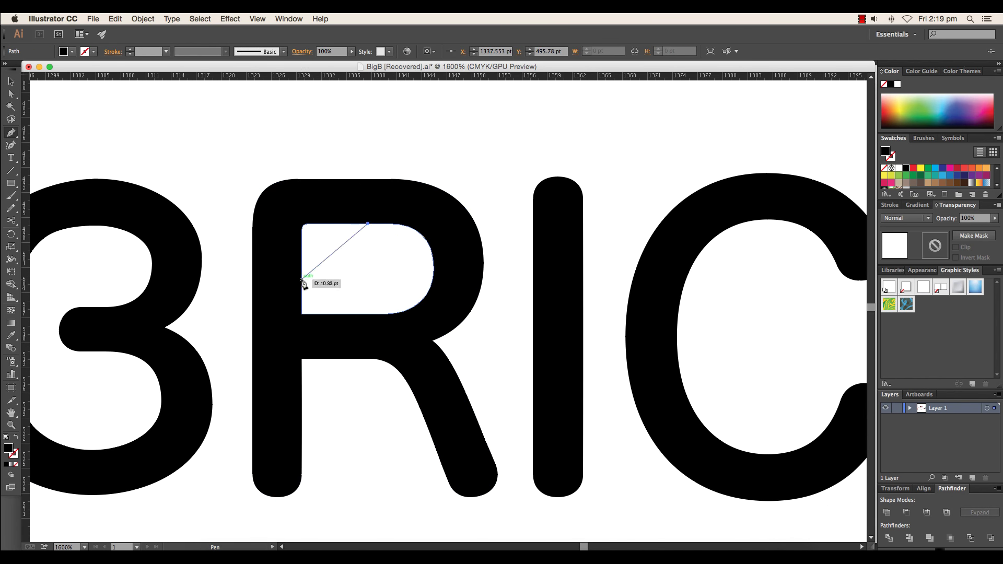
left_click_drag(302, 280, 301, 342)
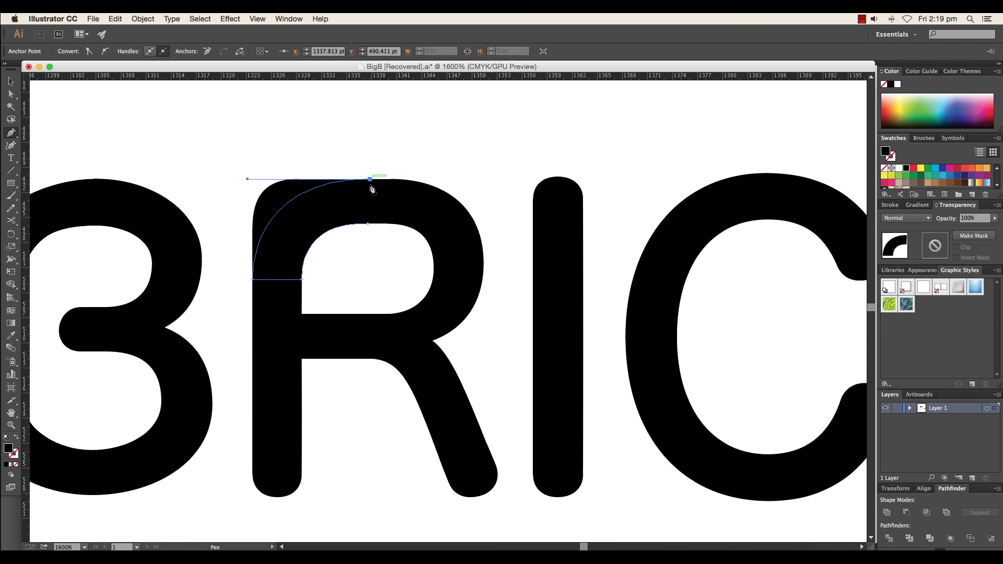
left_click(902, 516)
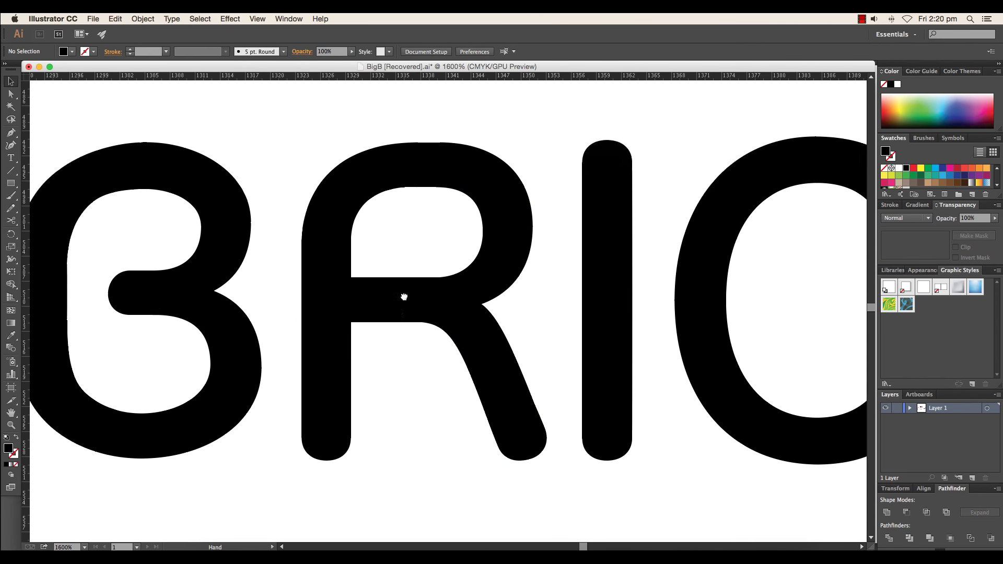
Smooth the R's notched top corner into a curve.
left_click(11, 132)
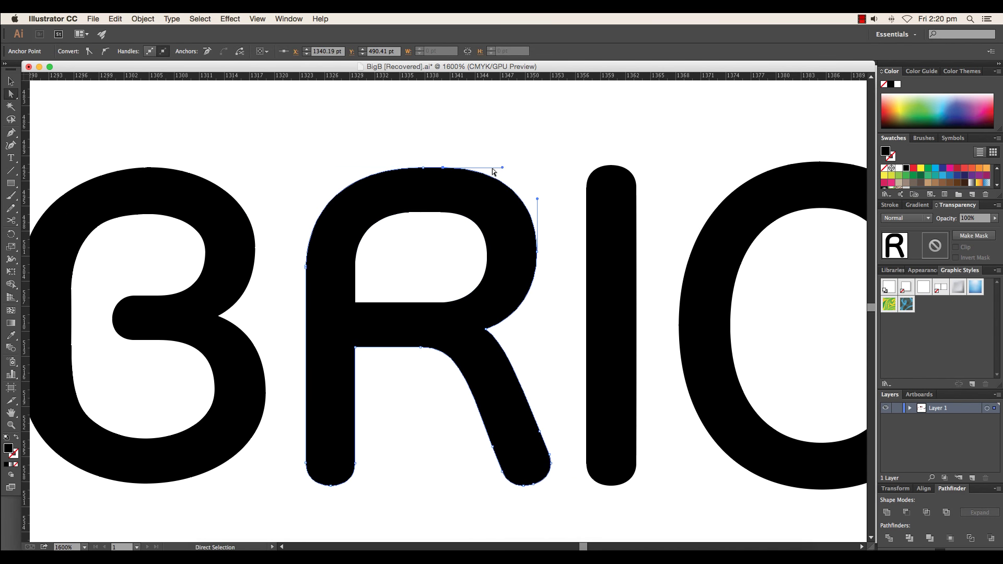
left_click_drag(433, 144, 423, 167)
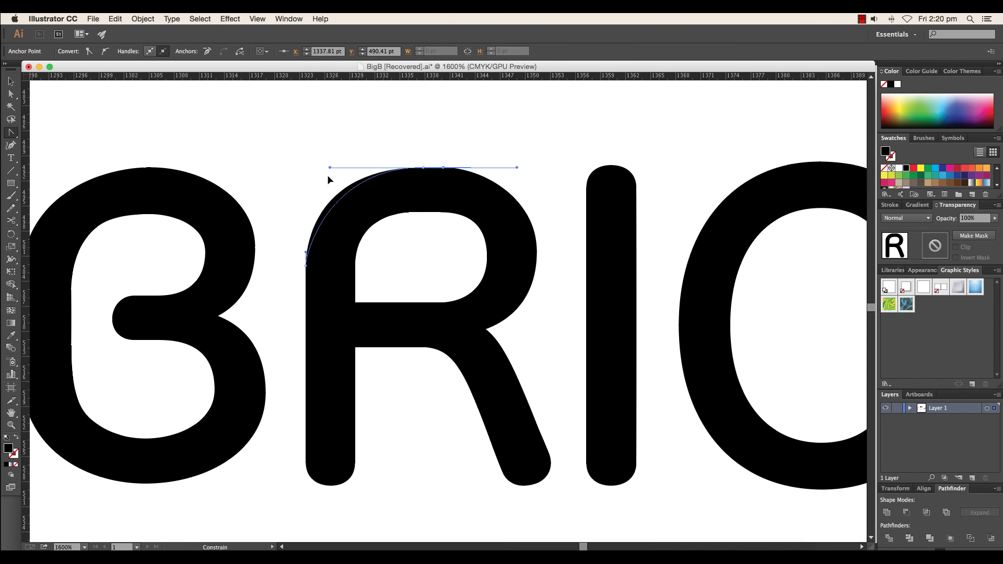
scroll(409, 205, "down", 1)
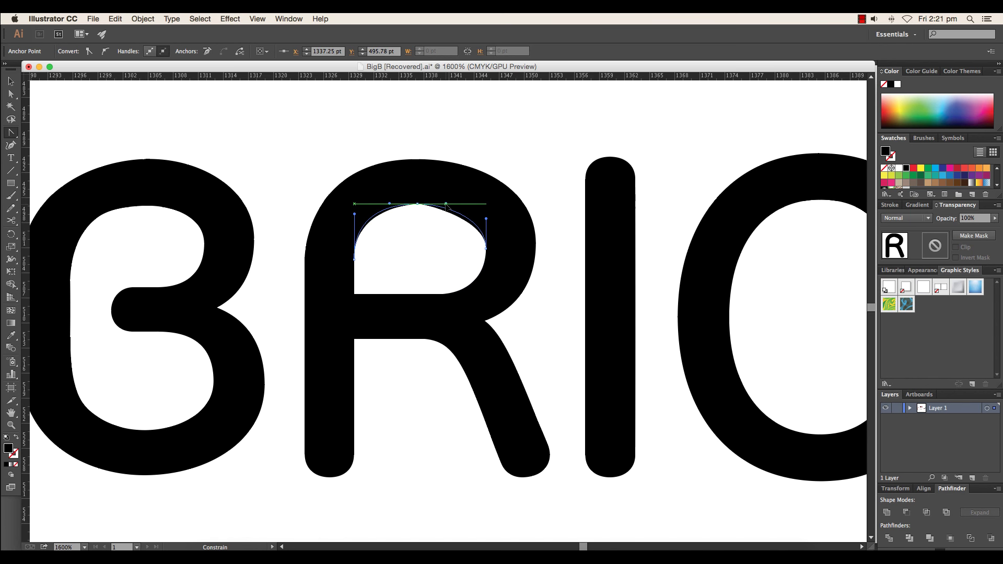
scroll(446, 207, "down", 2)
Adjust the anchors where the R's bowl meets its leg into a sharper inward corner.
key("a")
scroll(402, 180, "down", 3)
left_click_drag(469, 245, 446, 256)
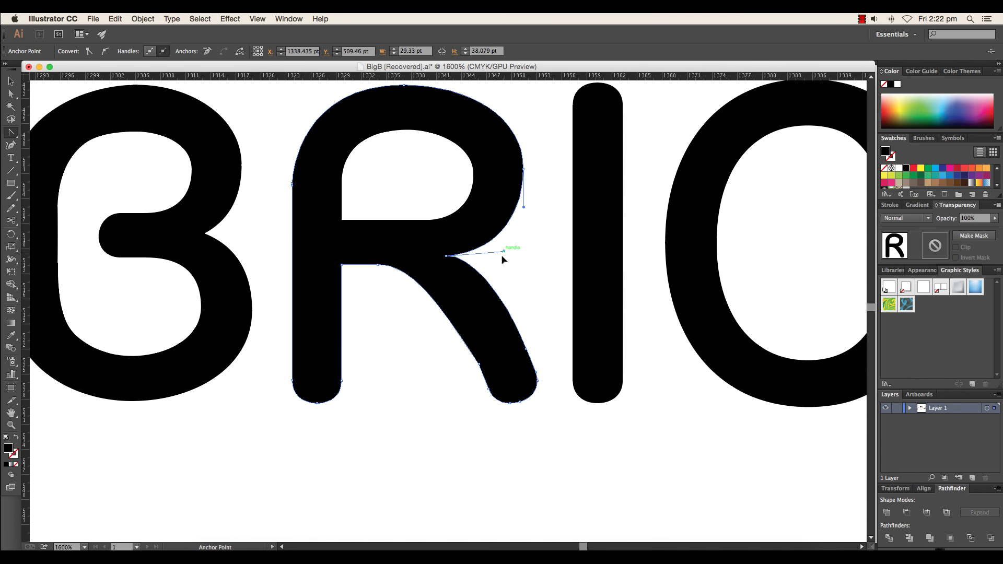
scroll(470, 278, "down", 2)
scroll(477, 269, "up", 2)
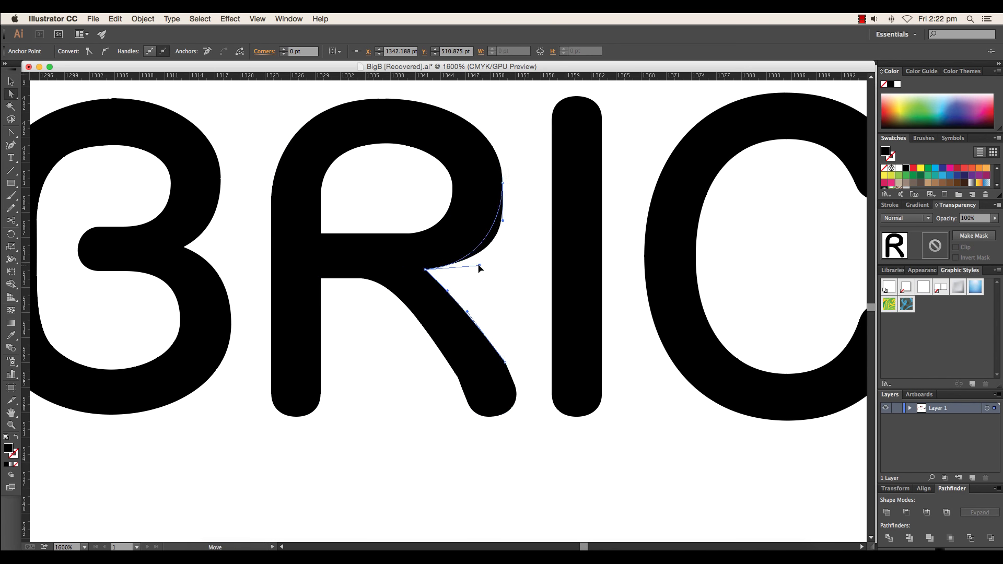
scroll(477, 269, "up", 2)
left_click_drag(514, 192, 511, 198)
scroll(522, 323, "down", 2)
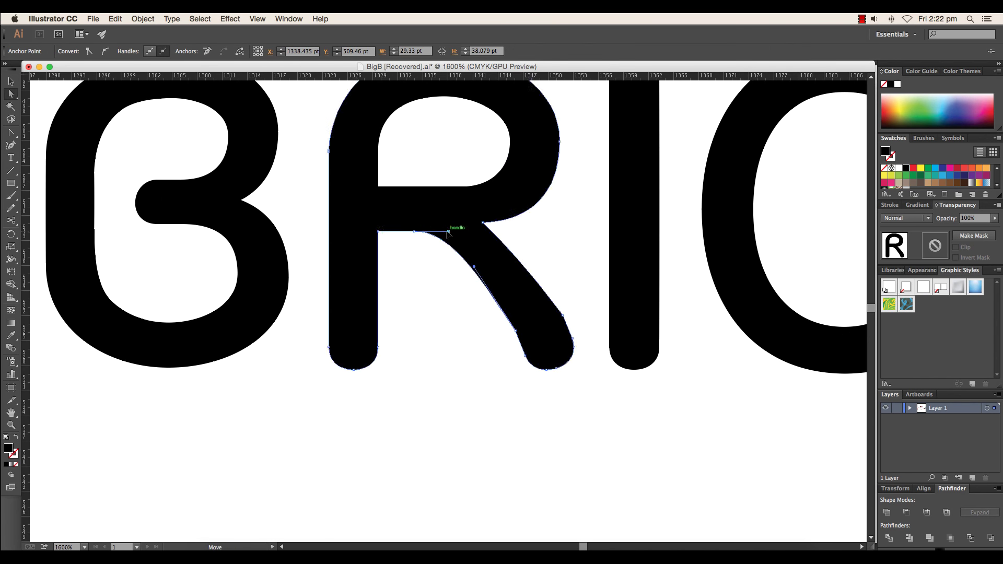
scroll(481, 292, "down", 1)
Undo an anchor removal on the R and select the C letter for editing.
key("minus")
key("ctrl+z")
scroll(491, 359, "up", 2)
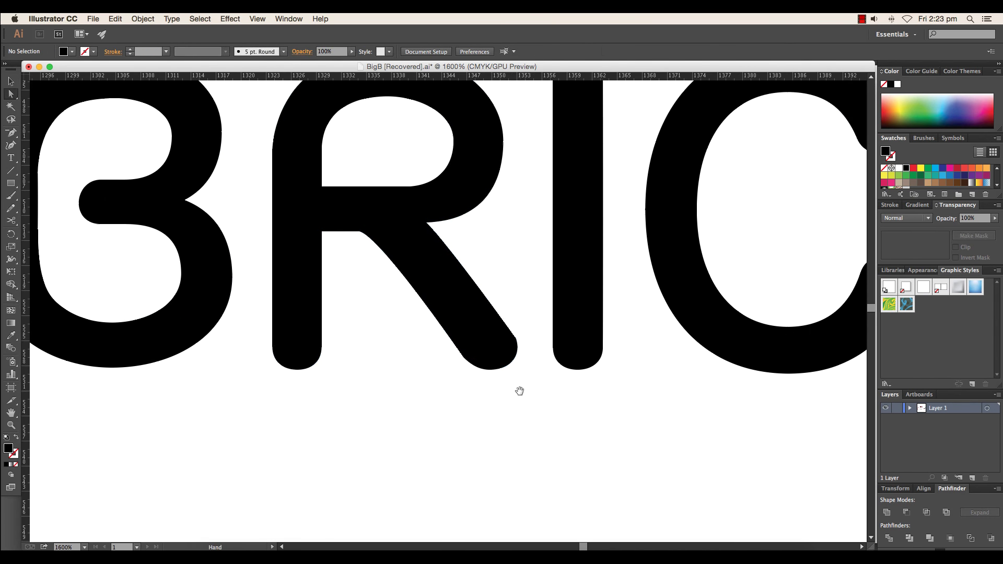
scroll(408, 240, "down", 5)
scroll(409, 392, "up", 5)
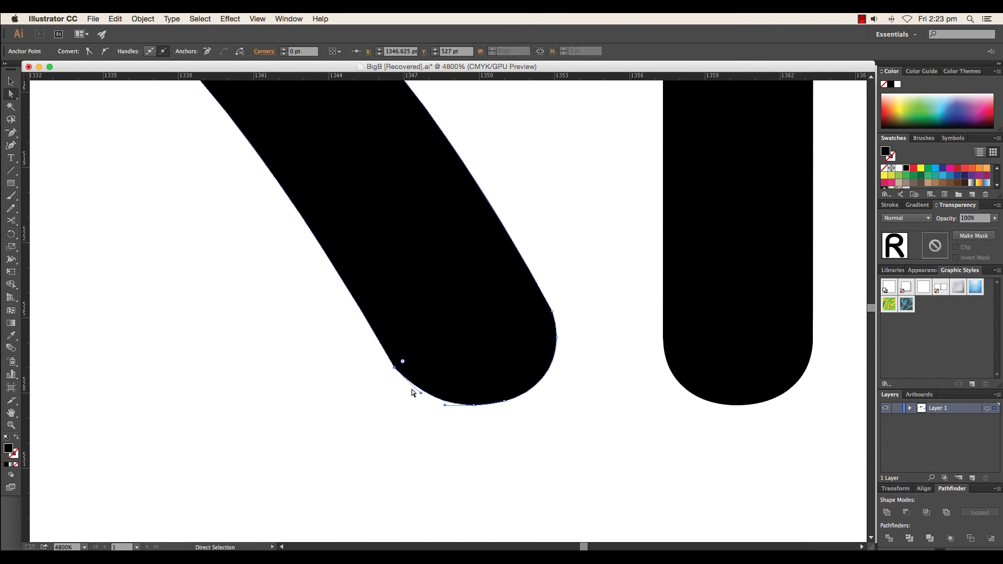
scroll(525, 385, "up", 2)
scroll(525, 370, "up", 5)
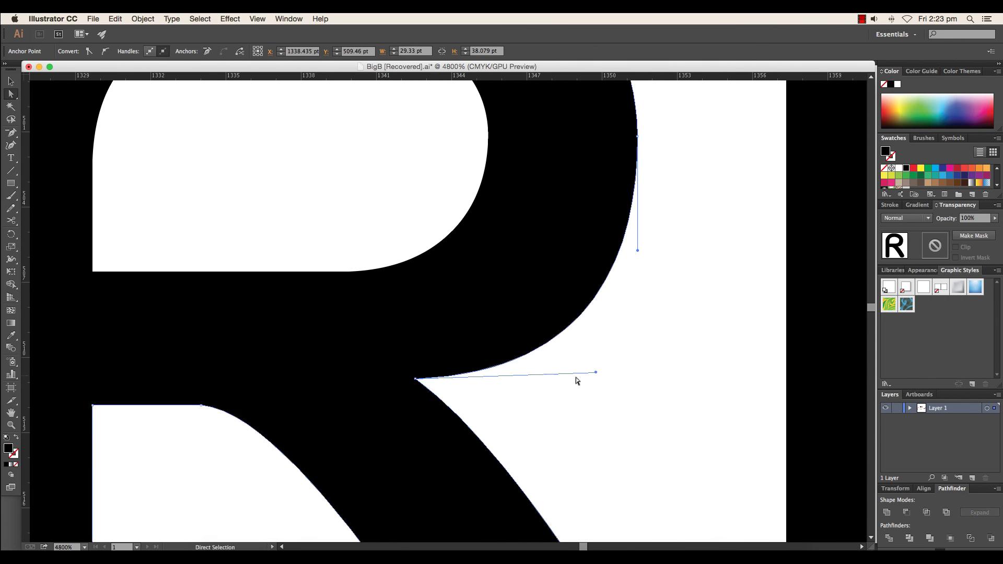
scroll(575, 377, "down", 5)
left_click(503, 397)
mouse_move(504, 396)
left_mouse_down()
mouse_move(471, 286)
mouse_move(454, 282)
left_mouse_up()
Draw a Pen cutting shape over the C's top arm end and subtract it.
left_click(11, 132)
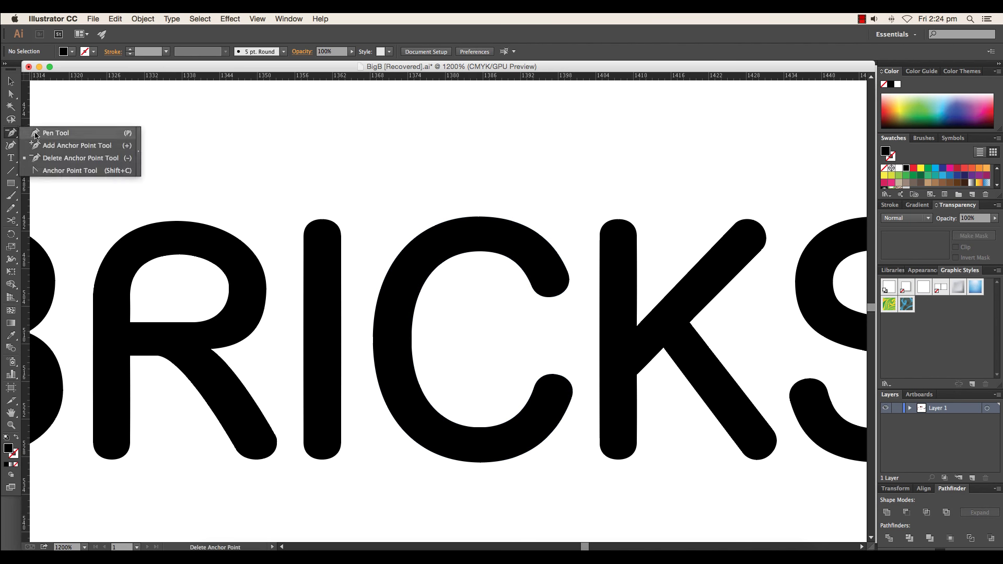
left_click(528, 238)
scroll(496, 225, "up", 1)
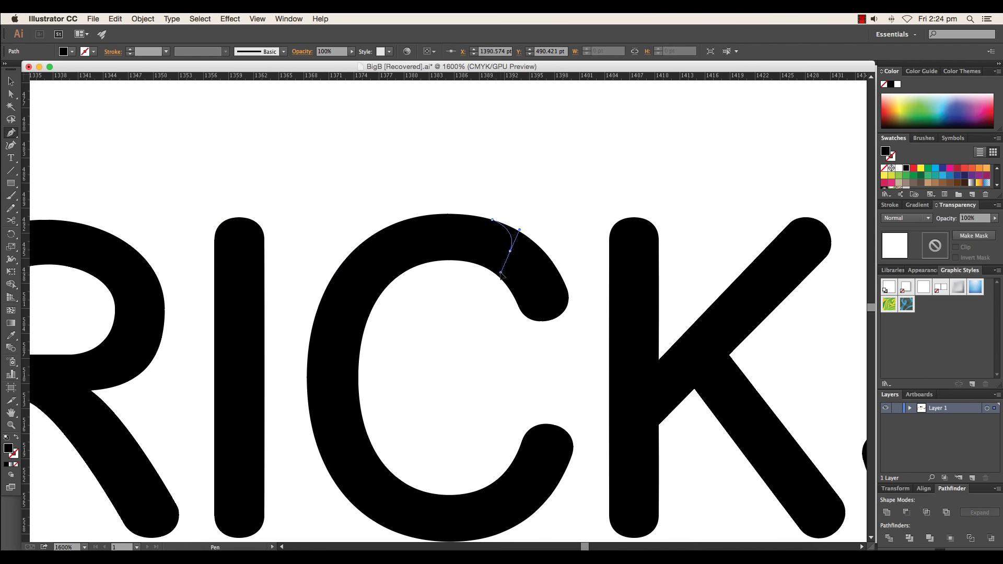
left_click_drag(494, 342, 494, 342)
left_click(493, 220)
scroll(492, 340, "down", 2)
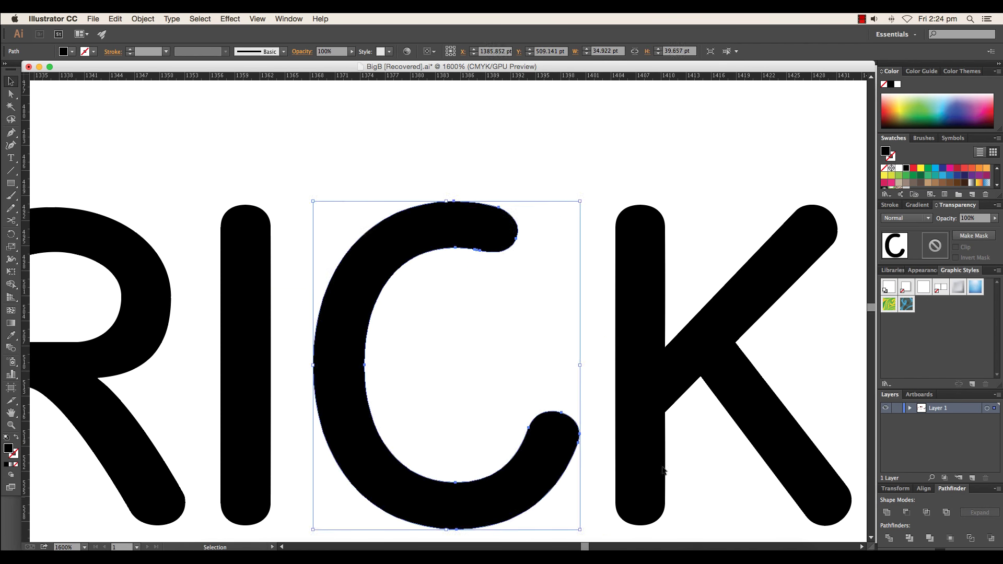
Cut a second shape from the C's bottom arm end so it tapers.
key("ctrl+shift+a")
scroll(510, 387, "down", 2)
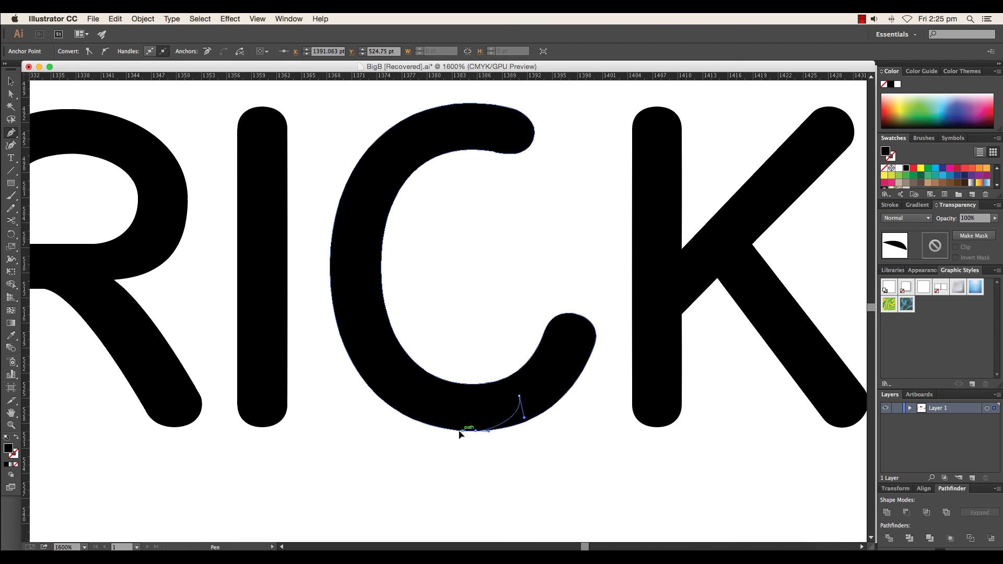
left_click(462, 430)
left_click(477, 348, "shift")
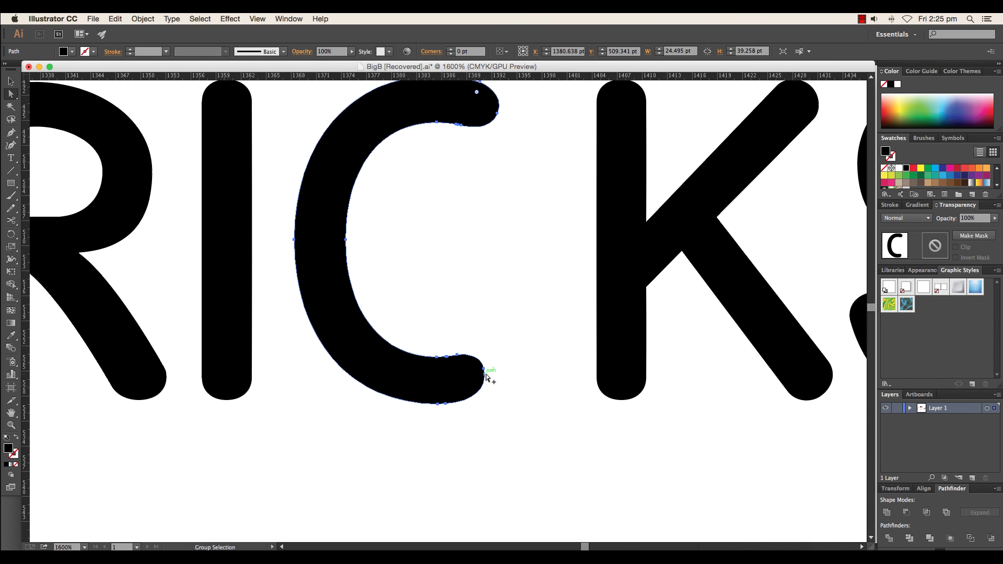
scroll(470, 398, "up", 3)
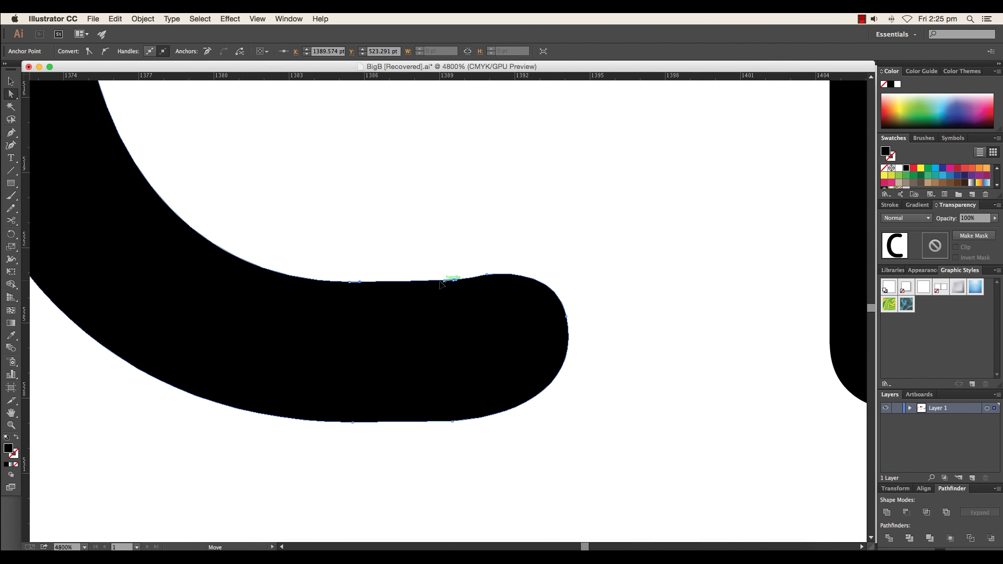
Select and tidy anchors along the C's arm edges into flat rounded terminals.
left_click(388, 277)
left_click(405, 416)
scroll(524, 454, "down", 5)
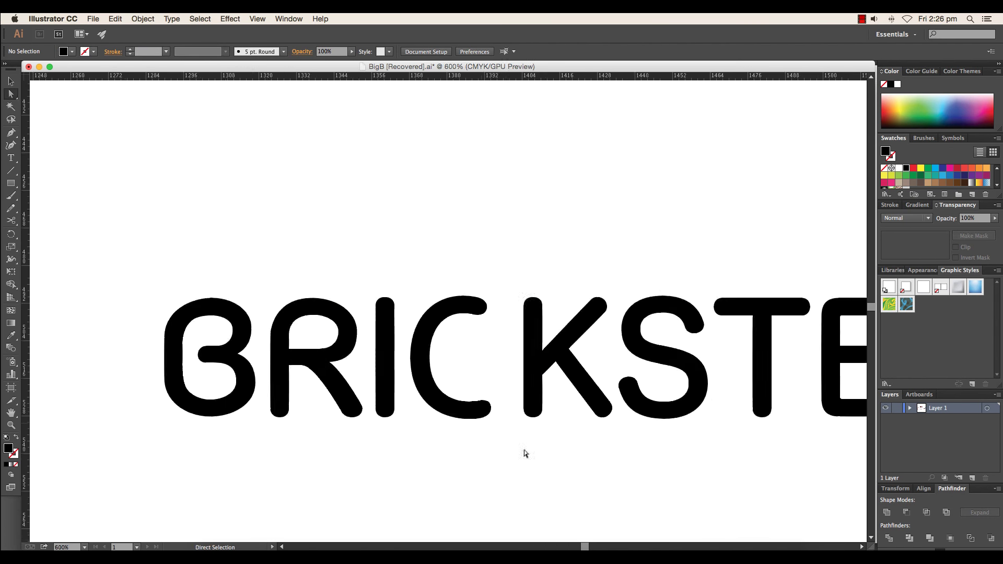
scroll(500, 376, "up", 4)
left_click_drag(500, 376, 385, 193)
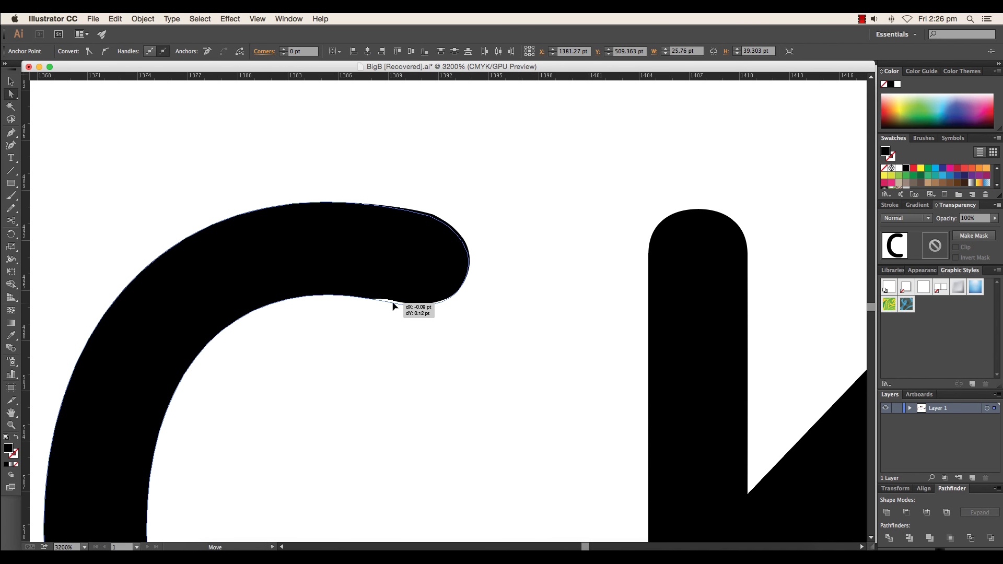
scroll(389, 304, "up", 1)
scroll(390, 351, "down", 7)
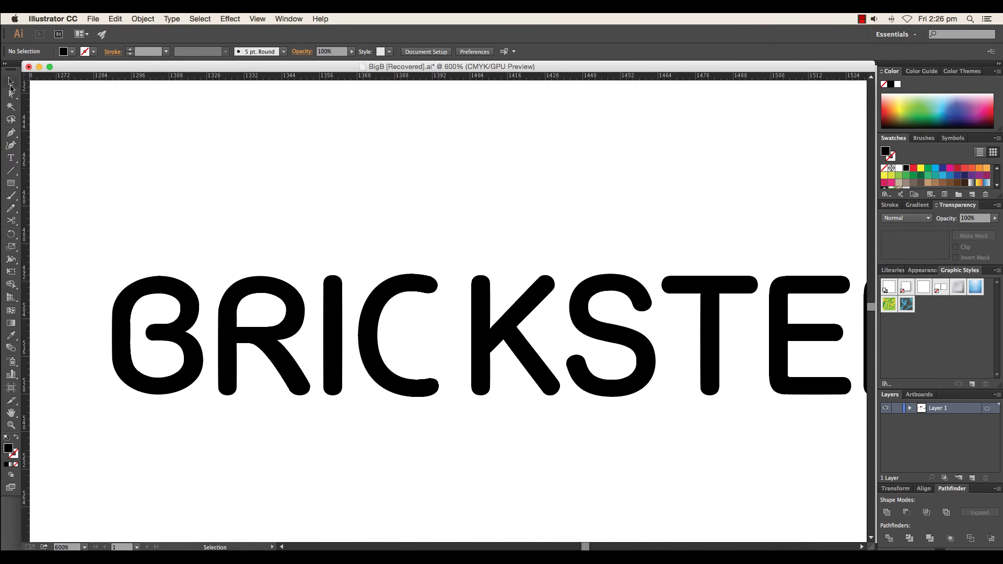
scroll(450, 315, "up", 2)
Delete the K's inner notch anchor and drag its leg anchors lower.
key("v")
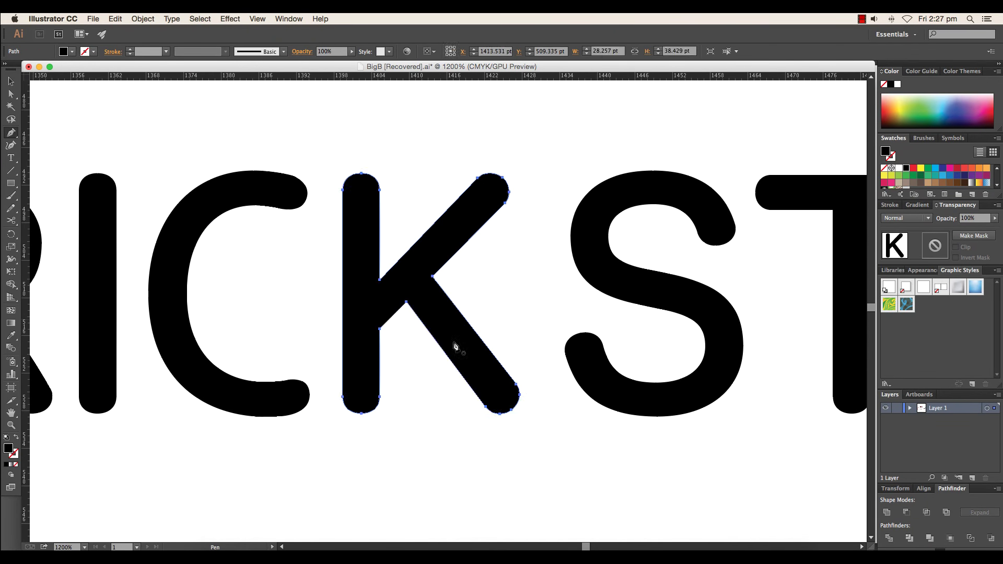
left_click(406, 302)
left_click_drag(461, 436, 462, 436)
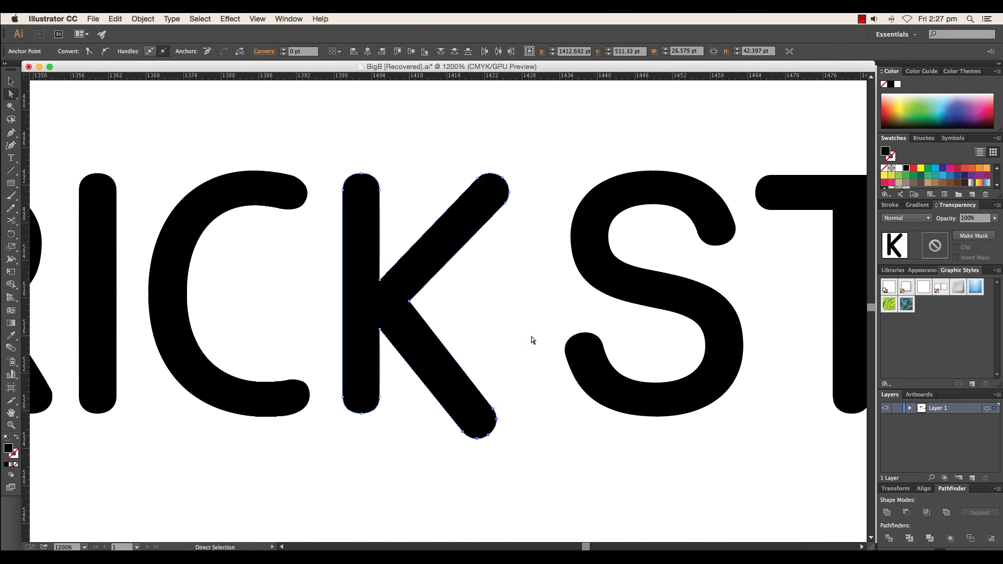
left_click_drag(458, 190, 522, 308)
left_click_drag(515, 380, 443, 470)
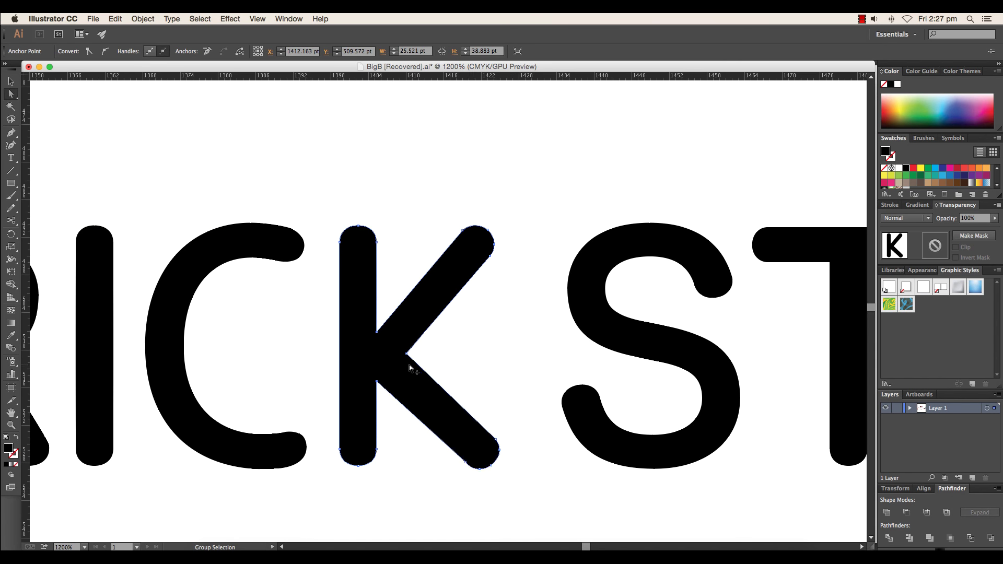
Round the K's inner corner into a smooth curve and move the diagonal arm's end.
key("super+equal")
key("p")
left_click_drag(394, 343, 410, 340)
scroll(407, 350, "left", 2)
key("a")
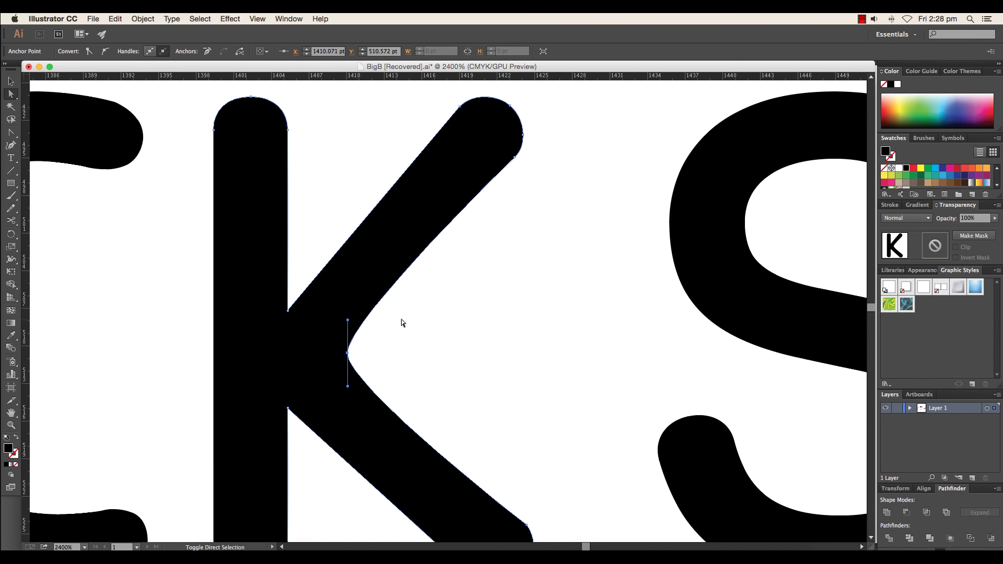
left_click(401, 323)
scroll(377, 298, "up", 2)
left_click_drag(489, 152, 517, 160)
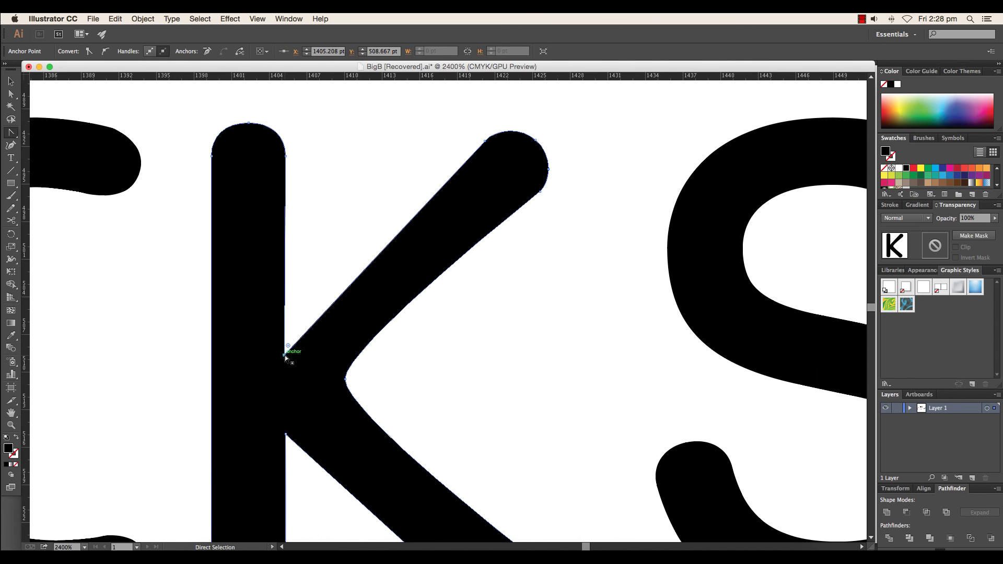
scroll(287, 297, "down", 4)
Adjust the K's arm-to-stem joint anchor for a smoothly curved junction, then deselect.
left_click(290, 312)
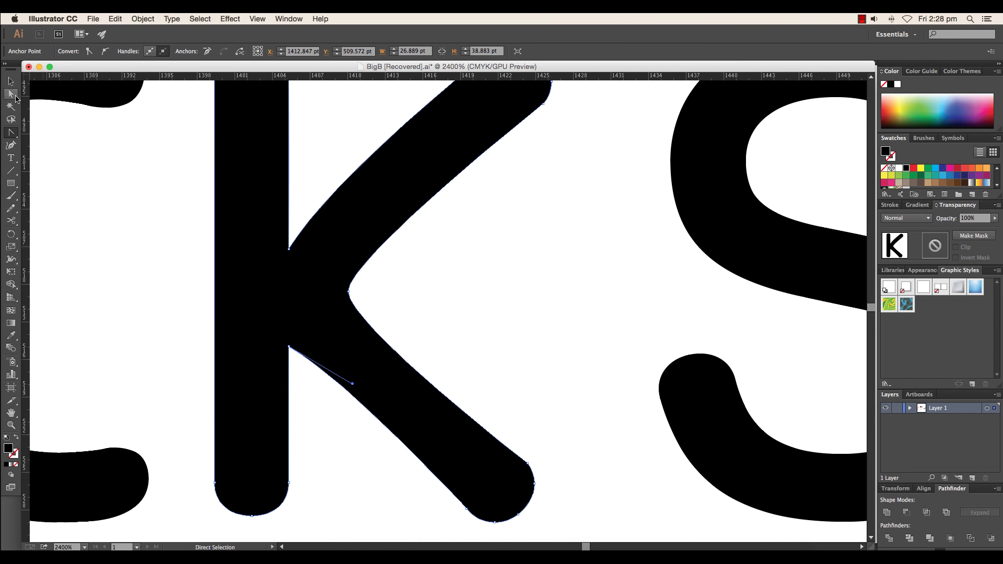
left_click(300, 246)
key("ctrl+minus")
key("ctrl+minus")
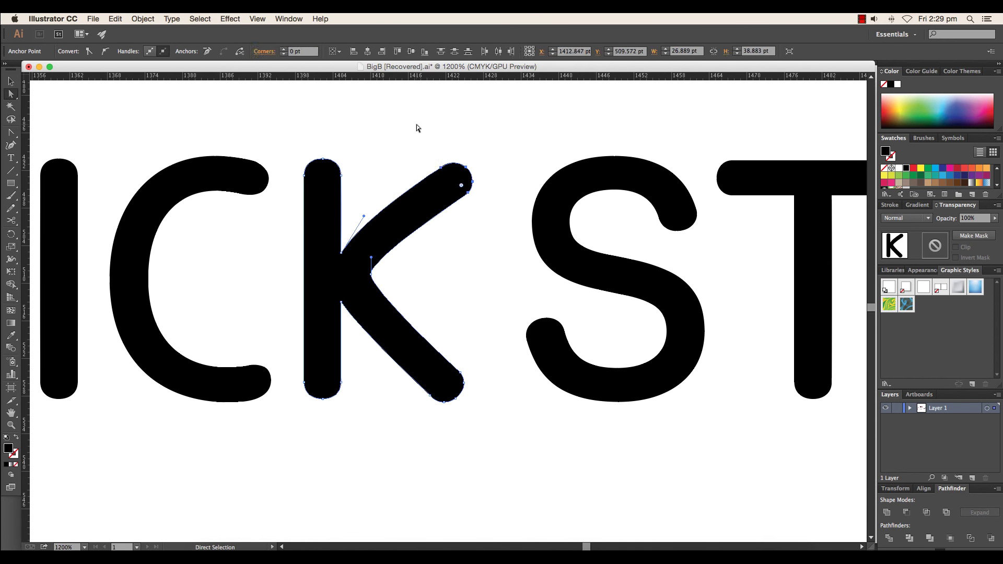
key("ctrl+plus")
left_click_drag(487, 215, 348, 275)
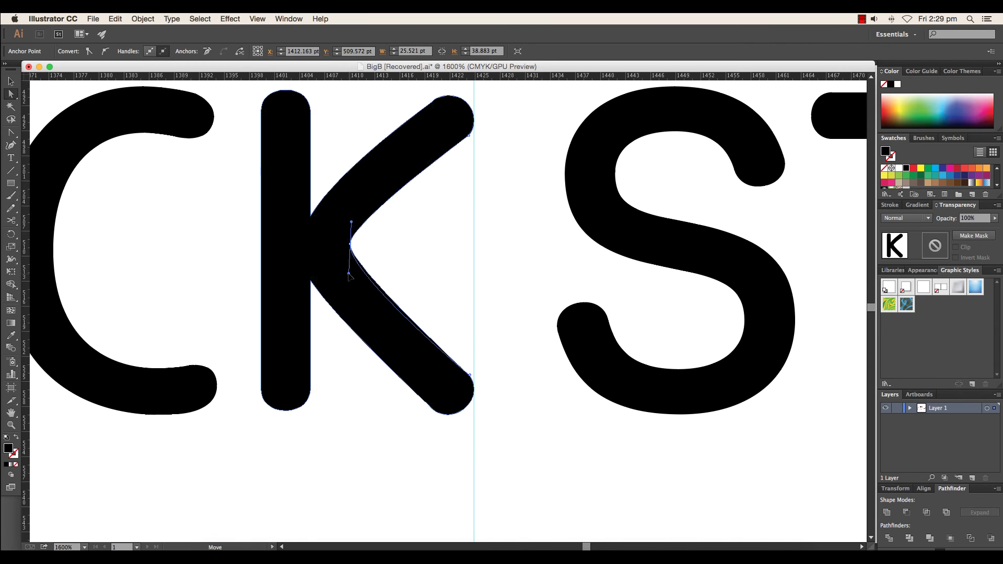
key("v")
key("ctrl+shift+a")
scroll(349, 302, "right", 10)
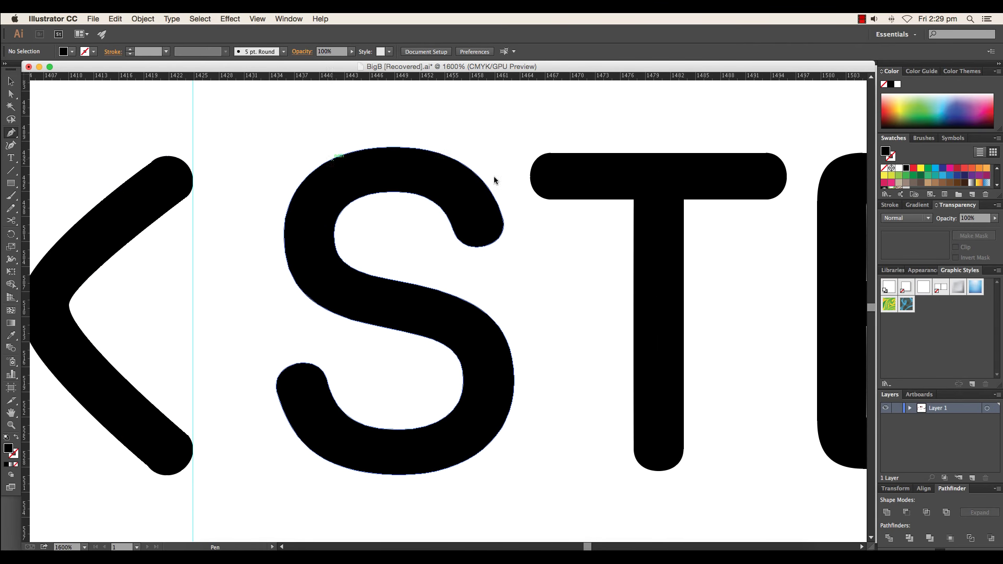
Drag anchors to reshape the S's bottom curve, then deselect.
left_click_drag(444, 208, 540, 255)
scroll(481, 231, "down", 2)
scroll(481, 231, "left", 2)
left_click_drag(369, 412, 364, 381)
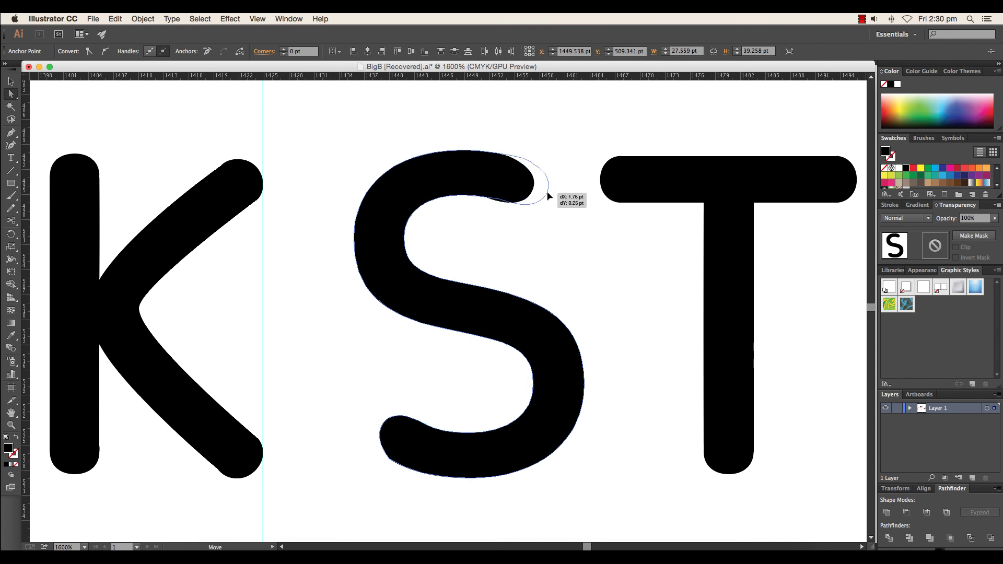
left_click_drag(547, 195, 549, 195)
scroll(513, 454, "down", 2)
left_click(372, 400)
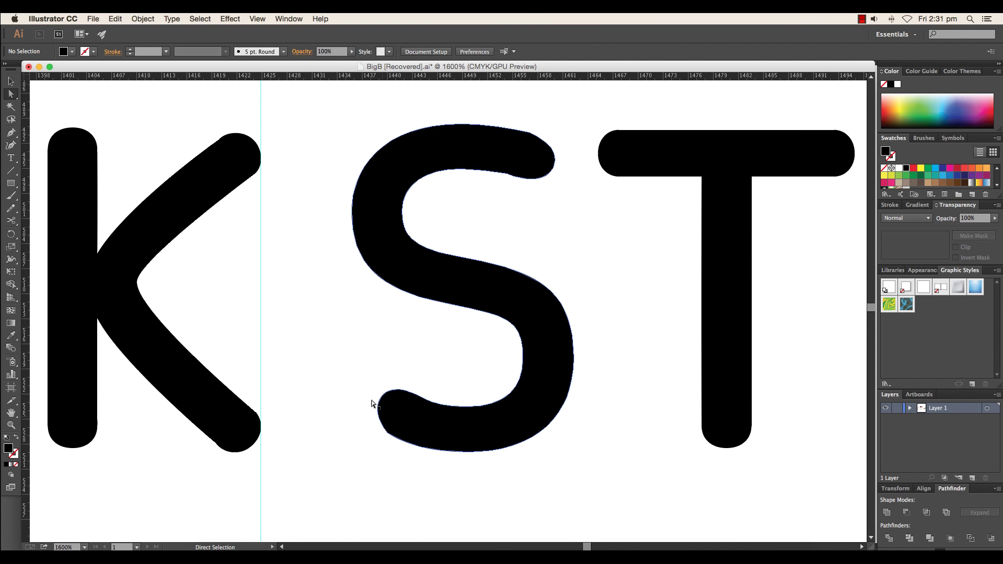
Center the S and adjust an anchor's handles on its top curve.
scroll(396, 386, "down", 3)
scroll(470, 413, "up", 5)
scroll(509, 408, "down", 1)
left_click_drag(503, 358, 514, 375)
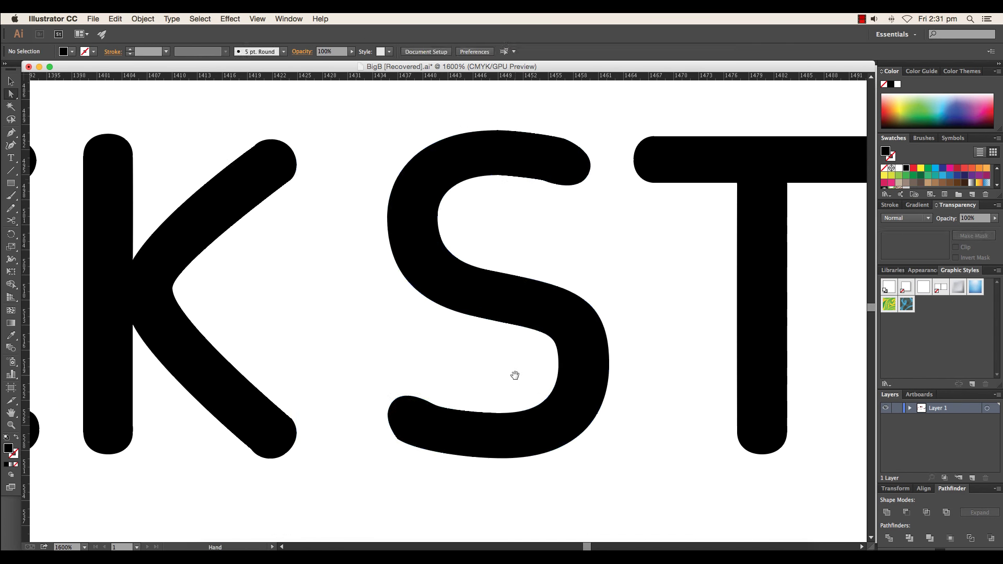
scroll(543, 237, "up", 1)
left_click(540, 235)
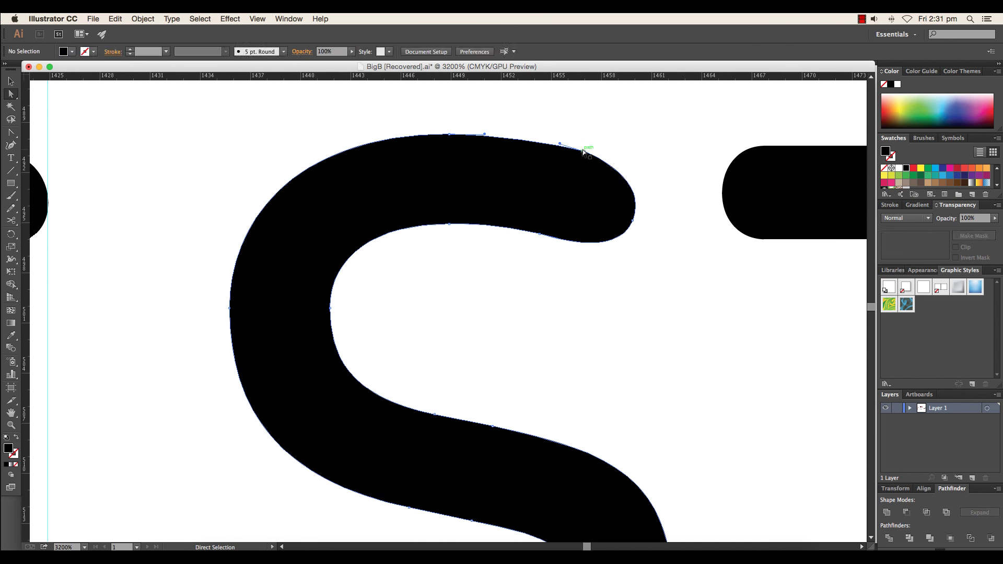
left_click(584, 151)
key("shift+c")
scroll(373, 380, "down", 10)
scroll(373, 381, "left", 3)
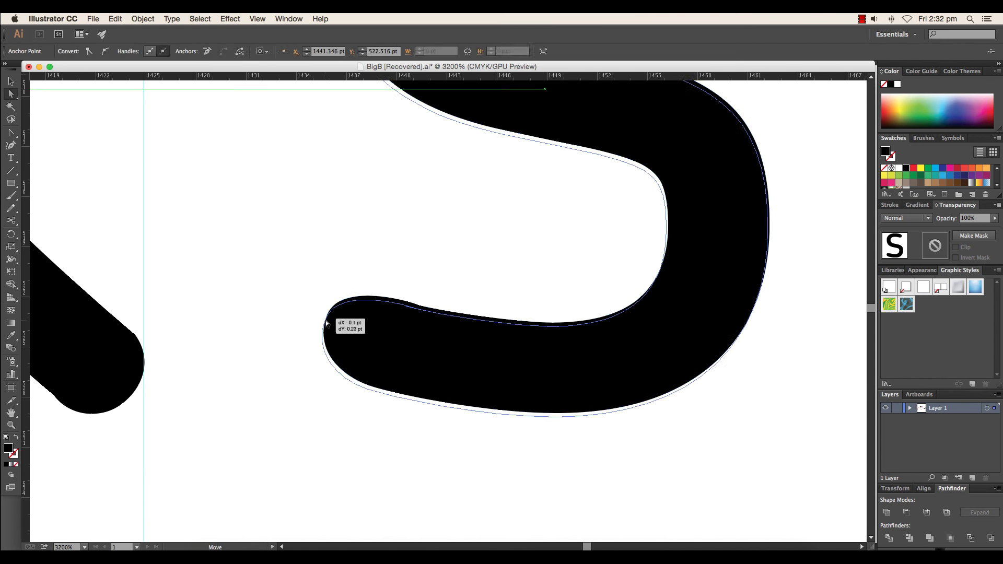
Pick anchors on the S's lower bowl and left inner bend to smooth them, then zoom out.
key("v")
left_click(295, 342)
key("a")
scroll(405, 282, "right", 5)
left_click(514, 221)
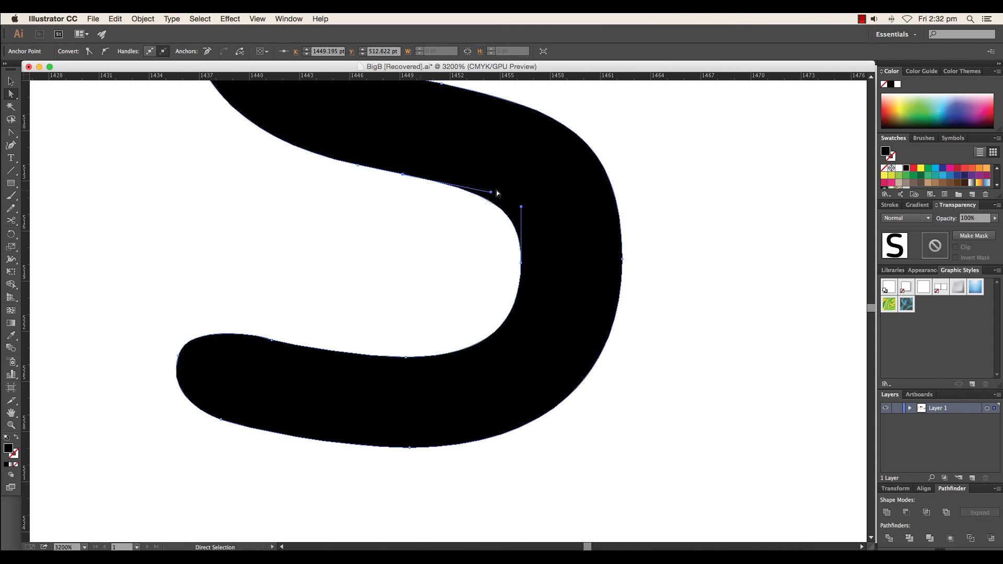
mouse_move(496, 194)
left_mouse_down()
mouse_move(445, 293)
mouse_move(461, 333)
left_mouse_up()
left_click(278, 238)
scroll(281, 199, "up", 2)
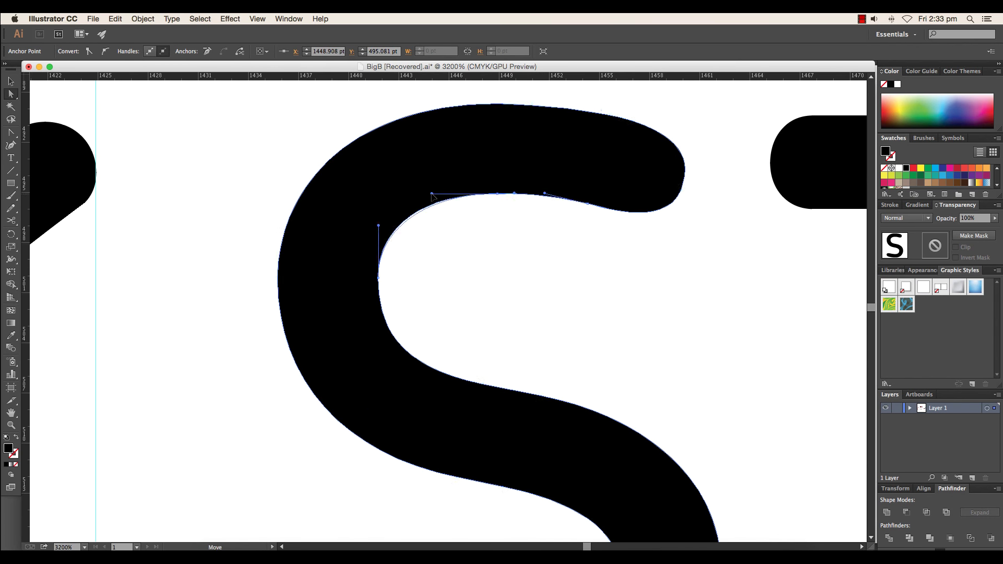
scroll(432, 196, "down", 2)
scroll(421, 347, "down", 3)
key("super+minus")
key("super+minus")
key("super+minus")
Draw curved Pen fillet pieces in the E's top-left and bottom-left inner corners.
left_click(434, 301)
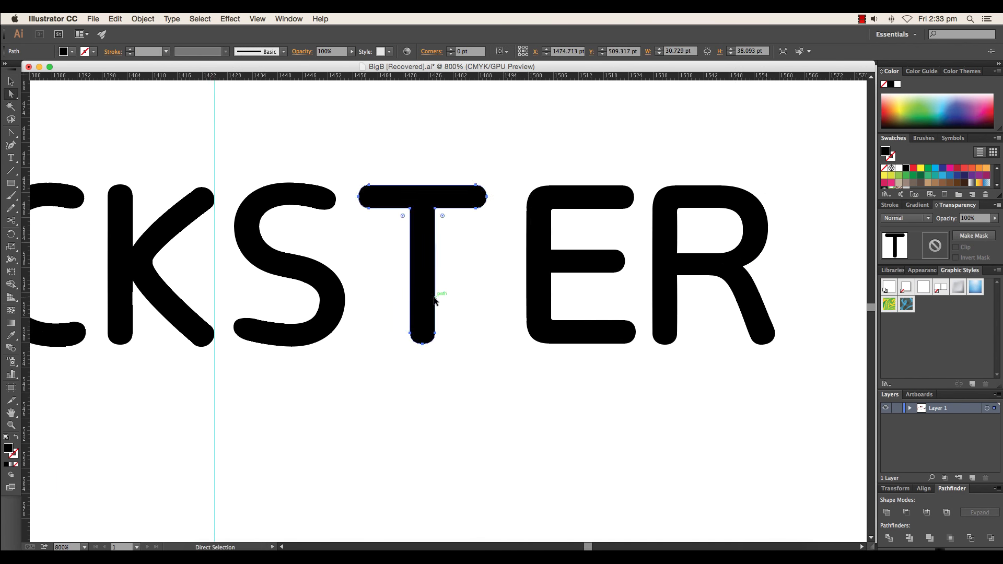
scroll(515, 273, "up", 2)
key("p")
left_click(533, 194)
left_click_drag(472, 241, 472, 288)
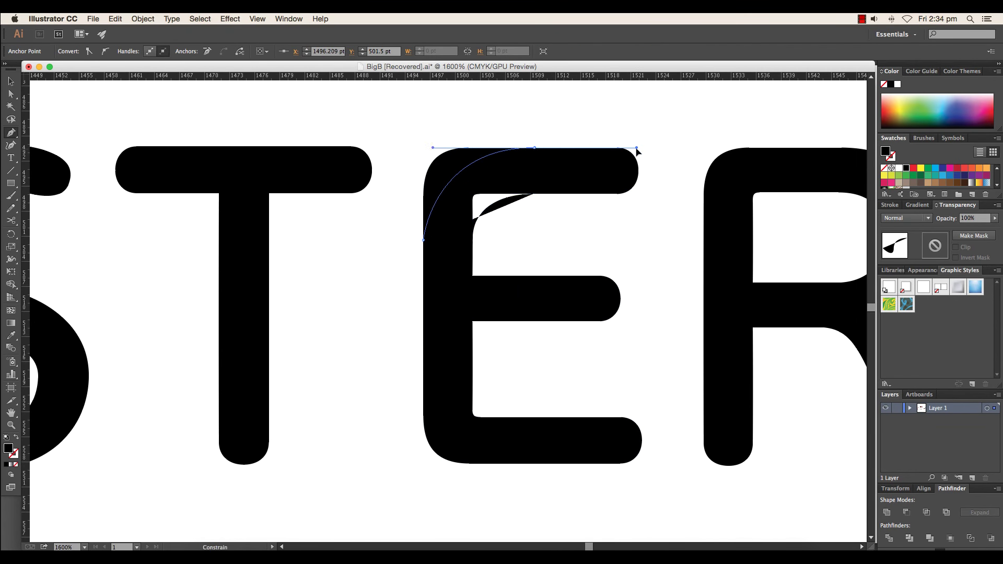
left_click_drag(622, 407, 627, 360)
left_click_drag(476, 327, 541, 376)
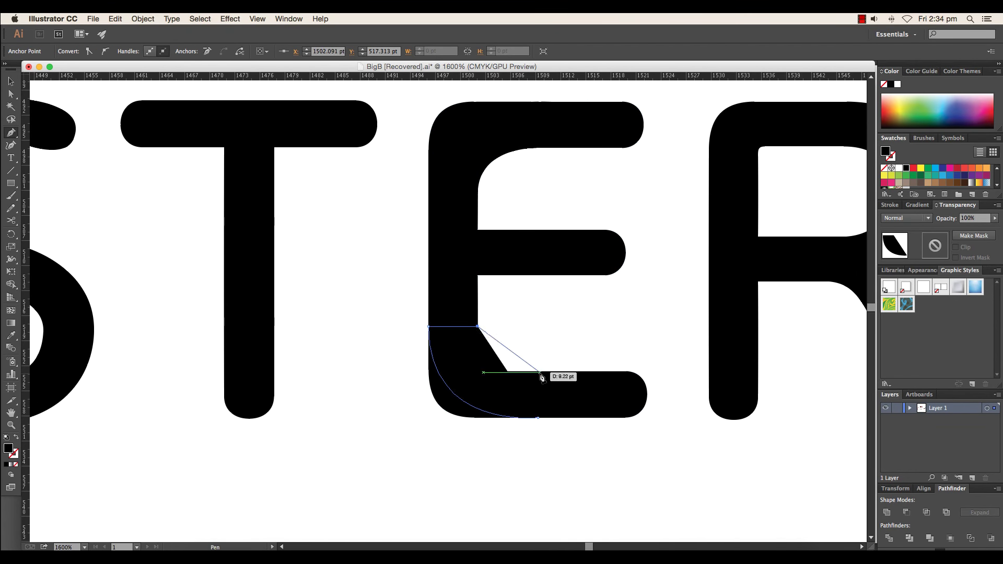
key("ctrl+minus")
key("shift+m")
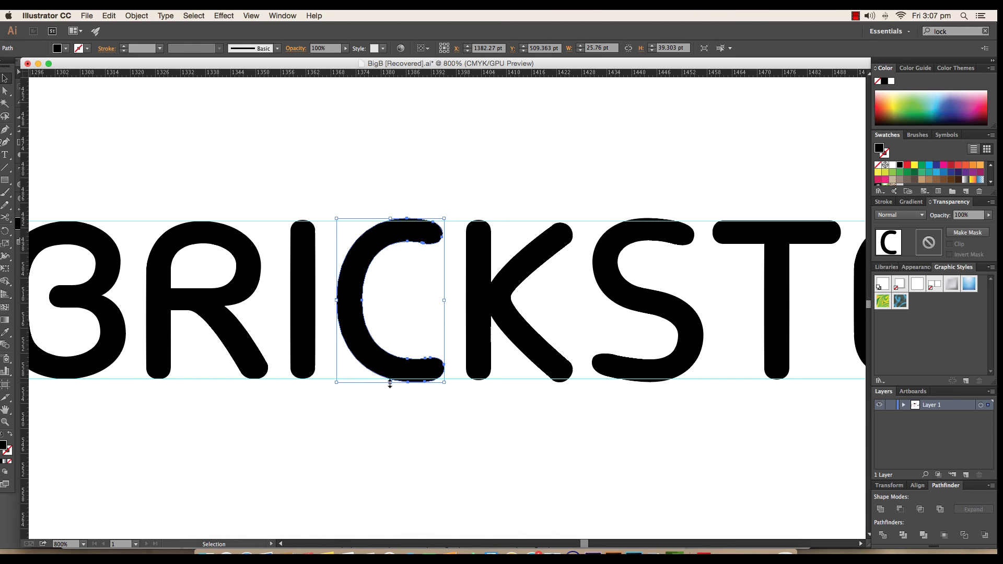
Marquee-select all the BRICKSTER letters with their baseline path and confirm with Enter.
left_click(559, 372)
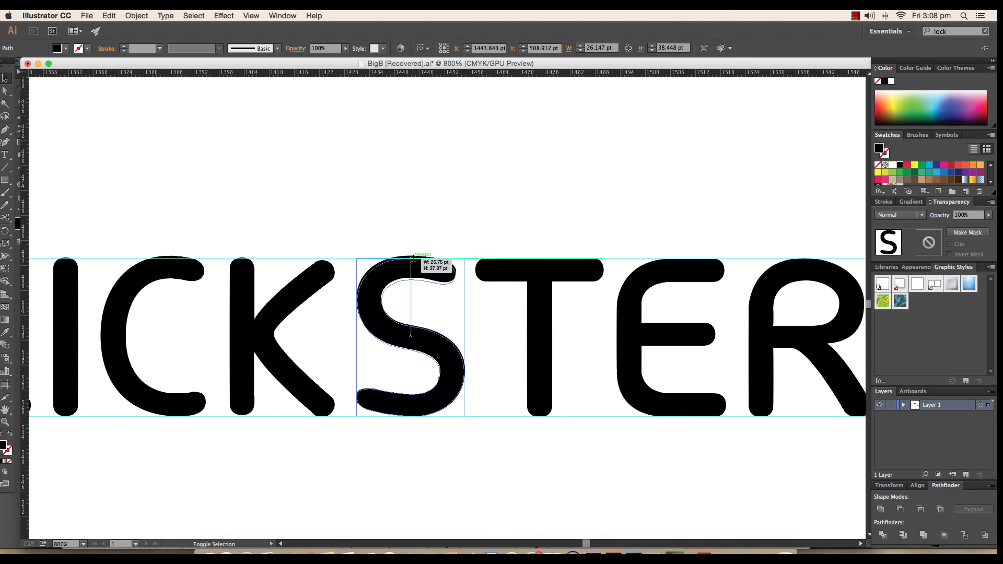
scroll(627, 386, "down", 10)
scroll(504, 371, "up", 5)
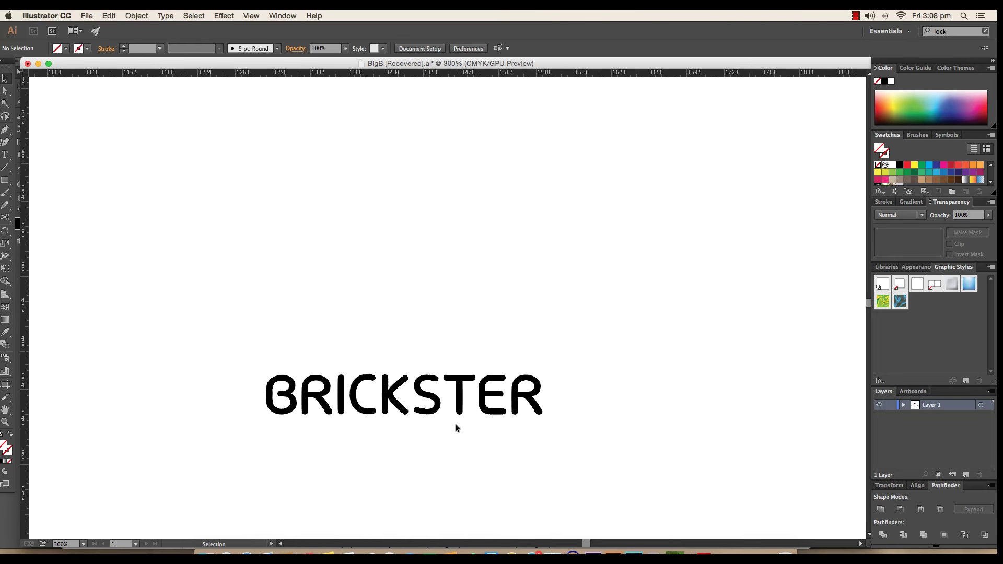
scroll(454, 424, "up", 3)
left_click_drag(537, 378, 510, 376)
left_click(351, 318)
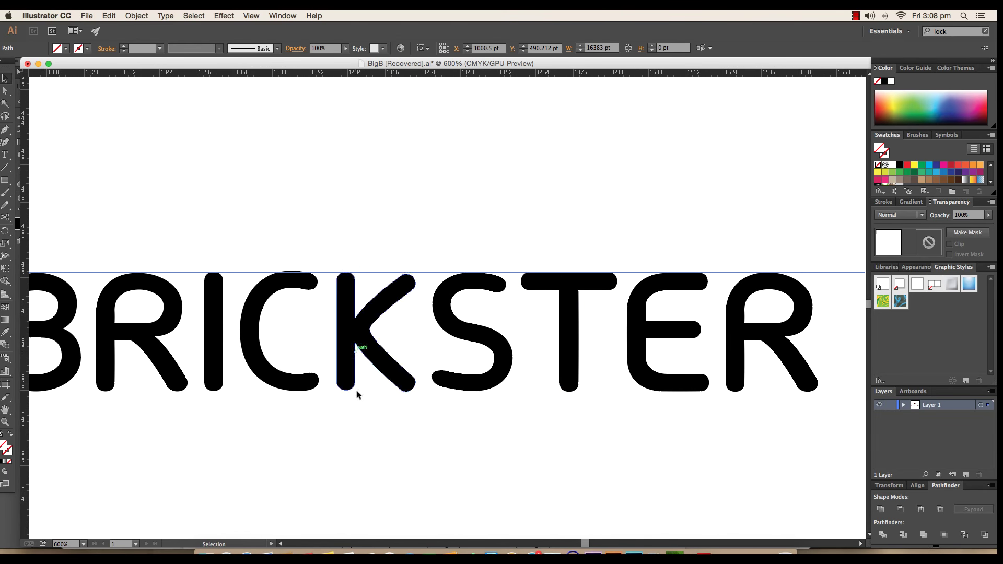
scroll(551, 409, "down", 3)
scroll(156, 504, "down", 5)
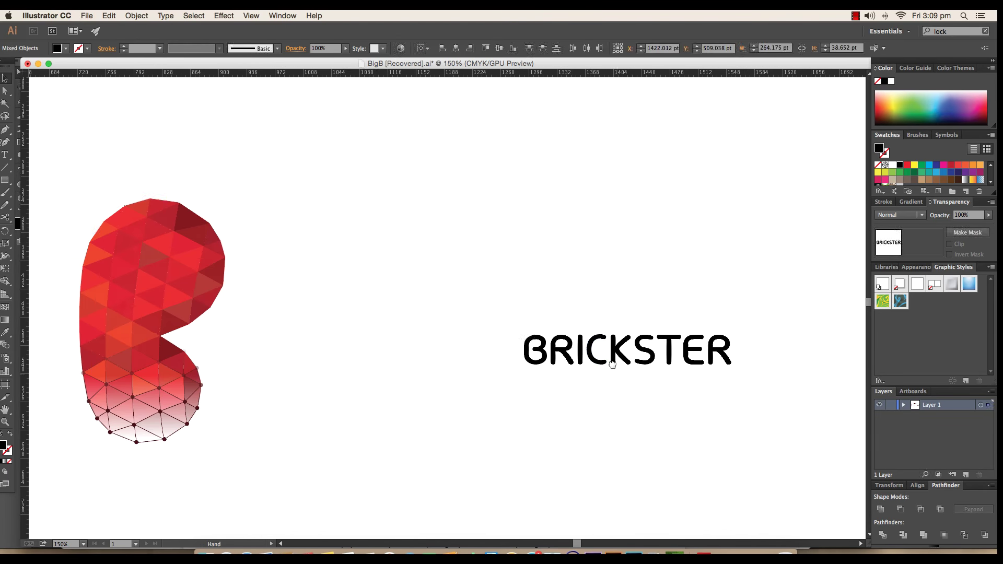
left_click_drag(616, 376, 402, 316)
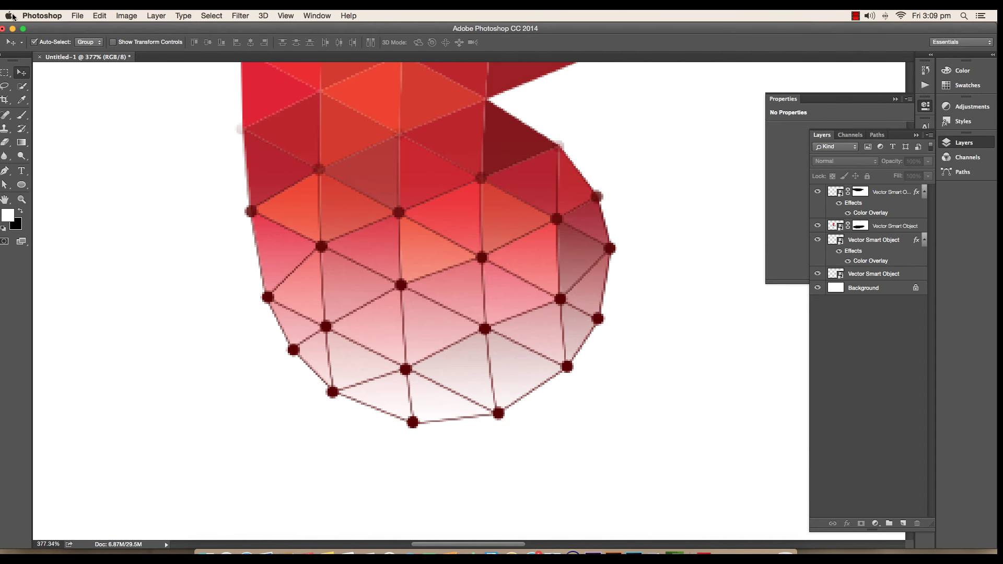
key("Return")
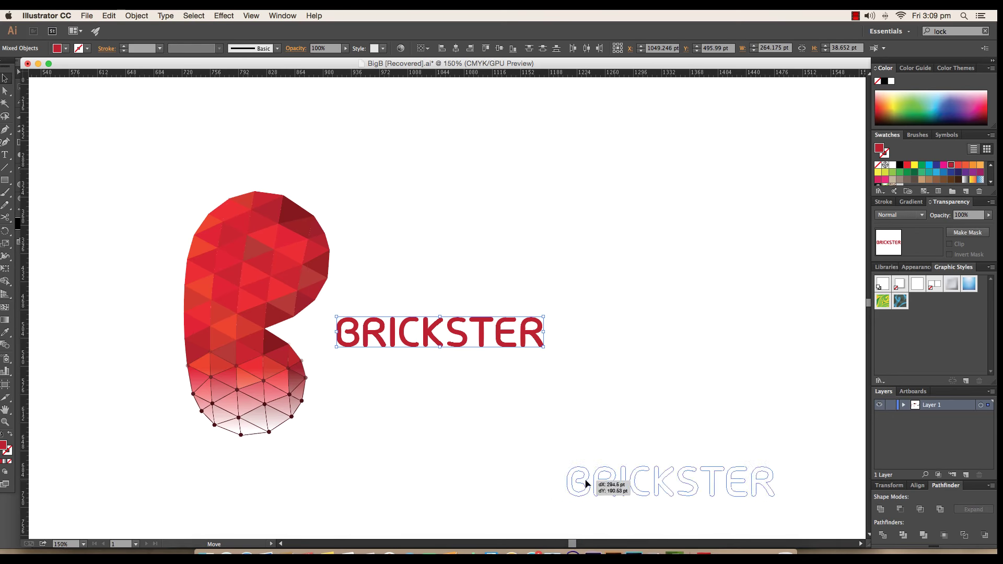
Commit the placed BRICKSTER Smart Object and open Layer Style for it and its copy.
key("Return")
scroll(483, 325, "up", 5)
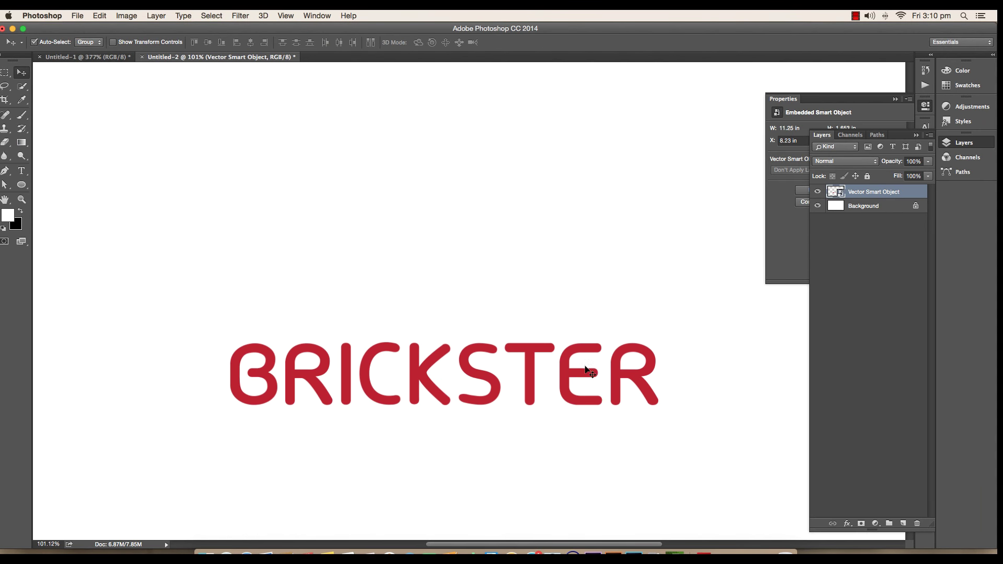
double_click(901, 193)
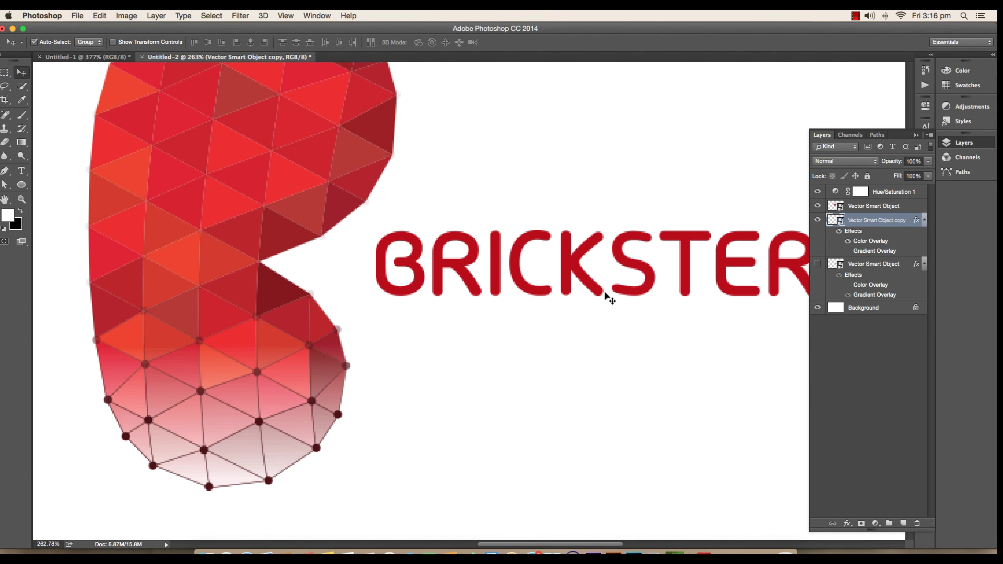
double_click(888, 240)
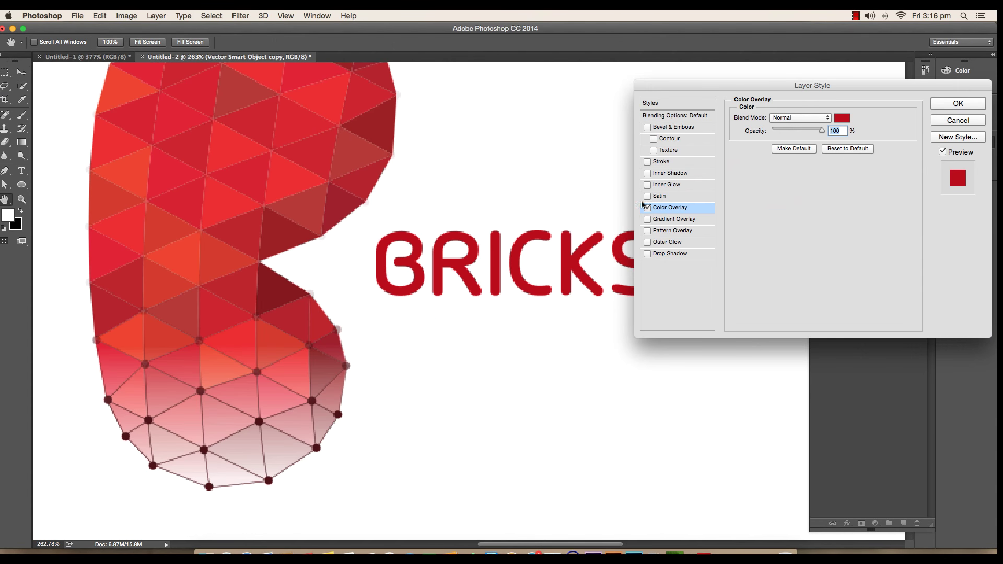
Add a 2 px dark-red Stroke to the BRICKSTER layer and apply the effects.
left_click(661, 162)
left_click(760, 190)
left_click(821, 141)
type("5")
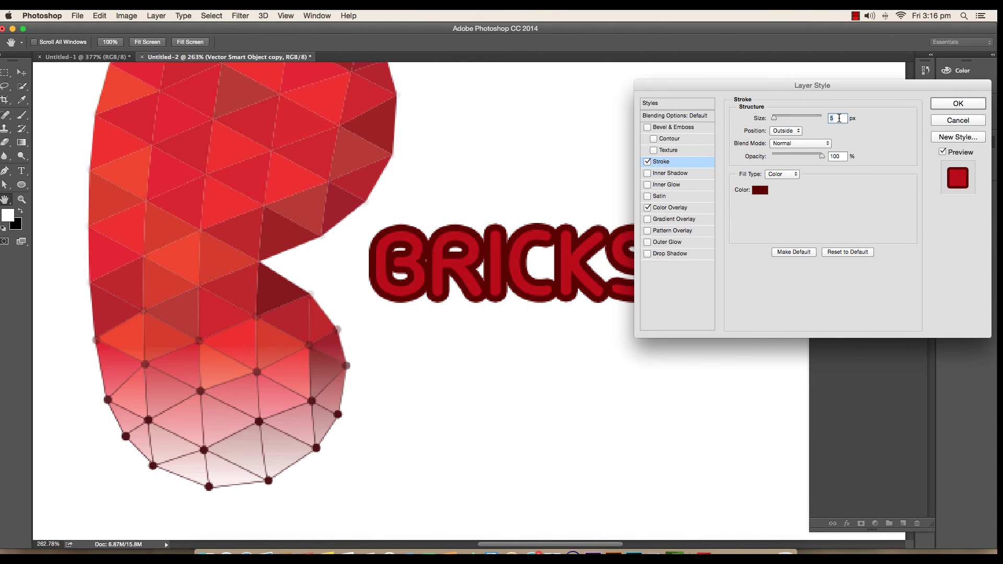
type("2")
left_click(483, 235, "alt")
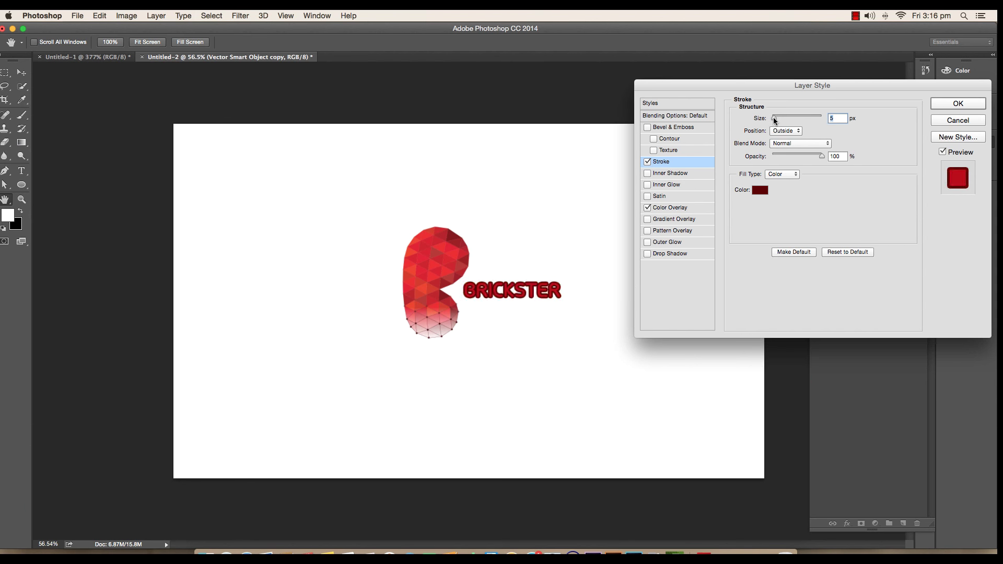
left_click(760, 190)
left_click(628, 192)
left_click(822, 159)
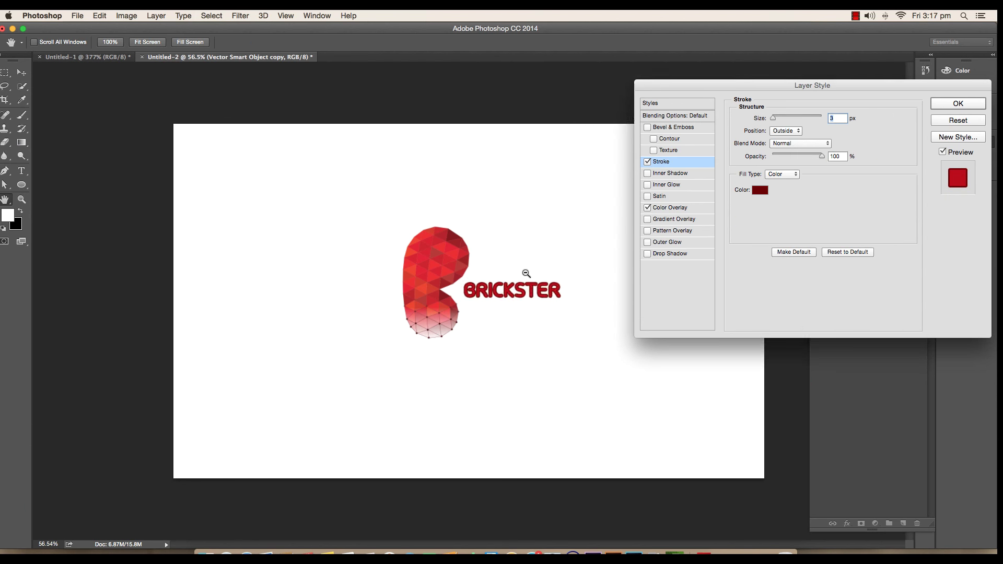
left_click(523, 273, "ctrl")
type("2")
key("Return")
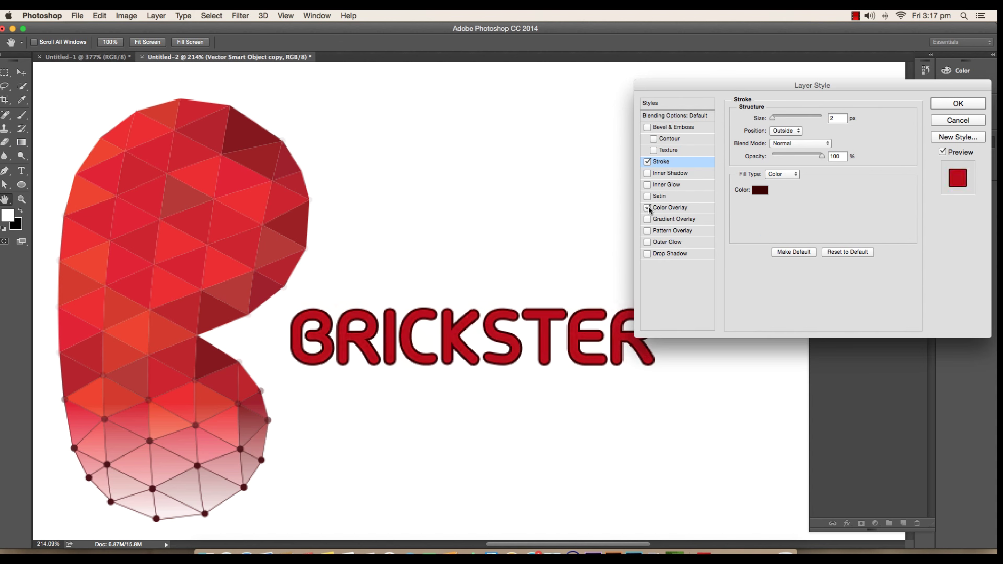
key("Return")
scroll(450, 334, "up", 3)
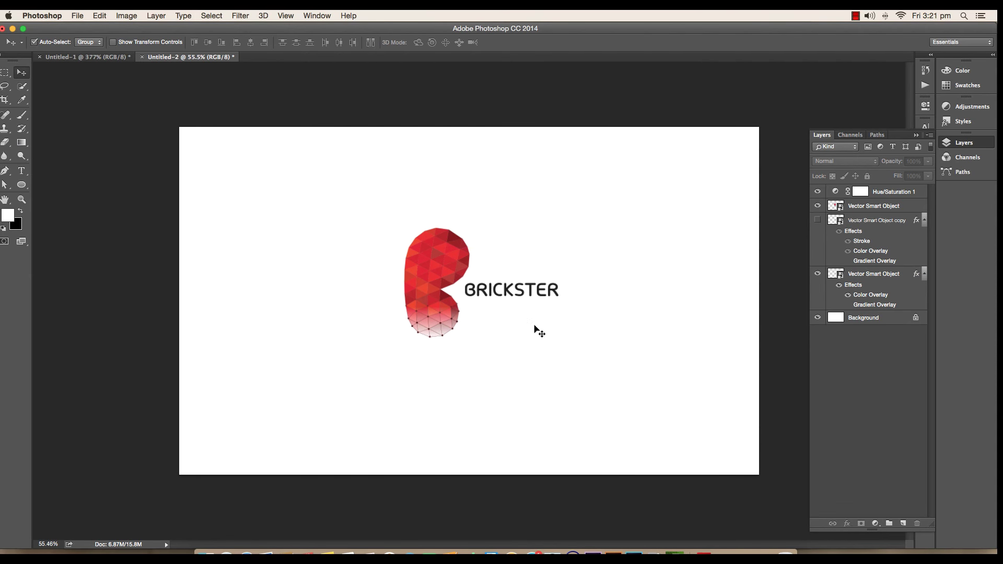
mouse_move(537, 332)
left_mouse_down()
mouse_move(400, 297)
mouse_move(522, 334)
left_mouse_up()
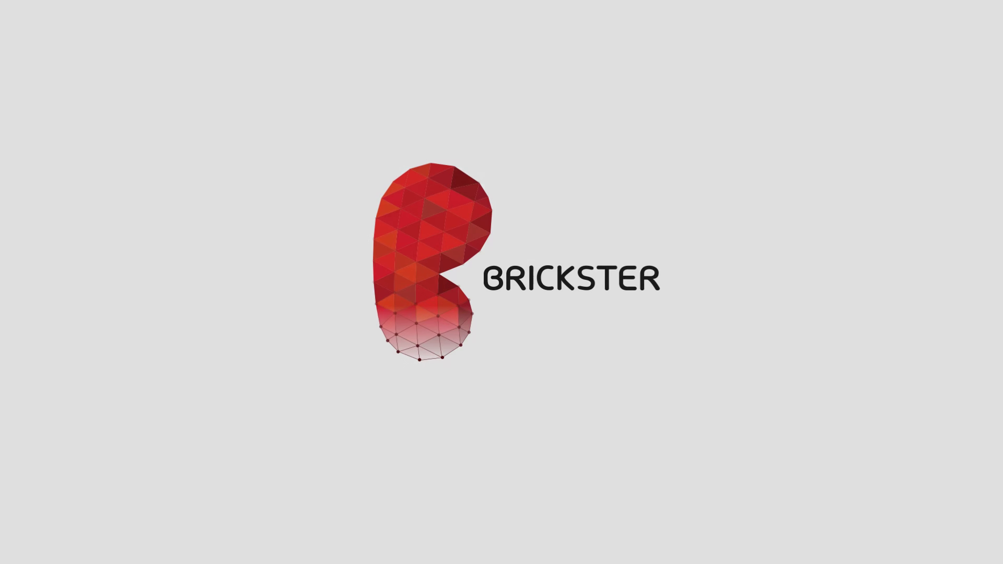